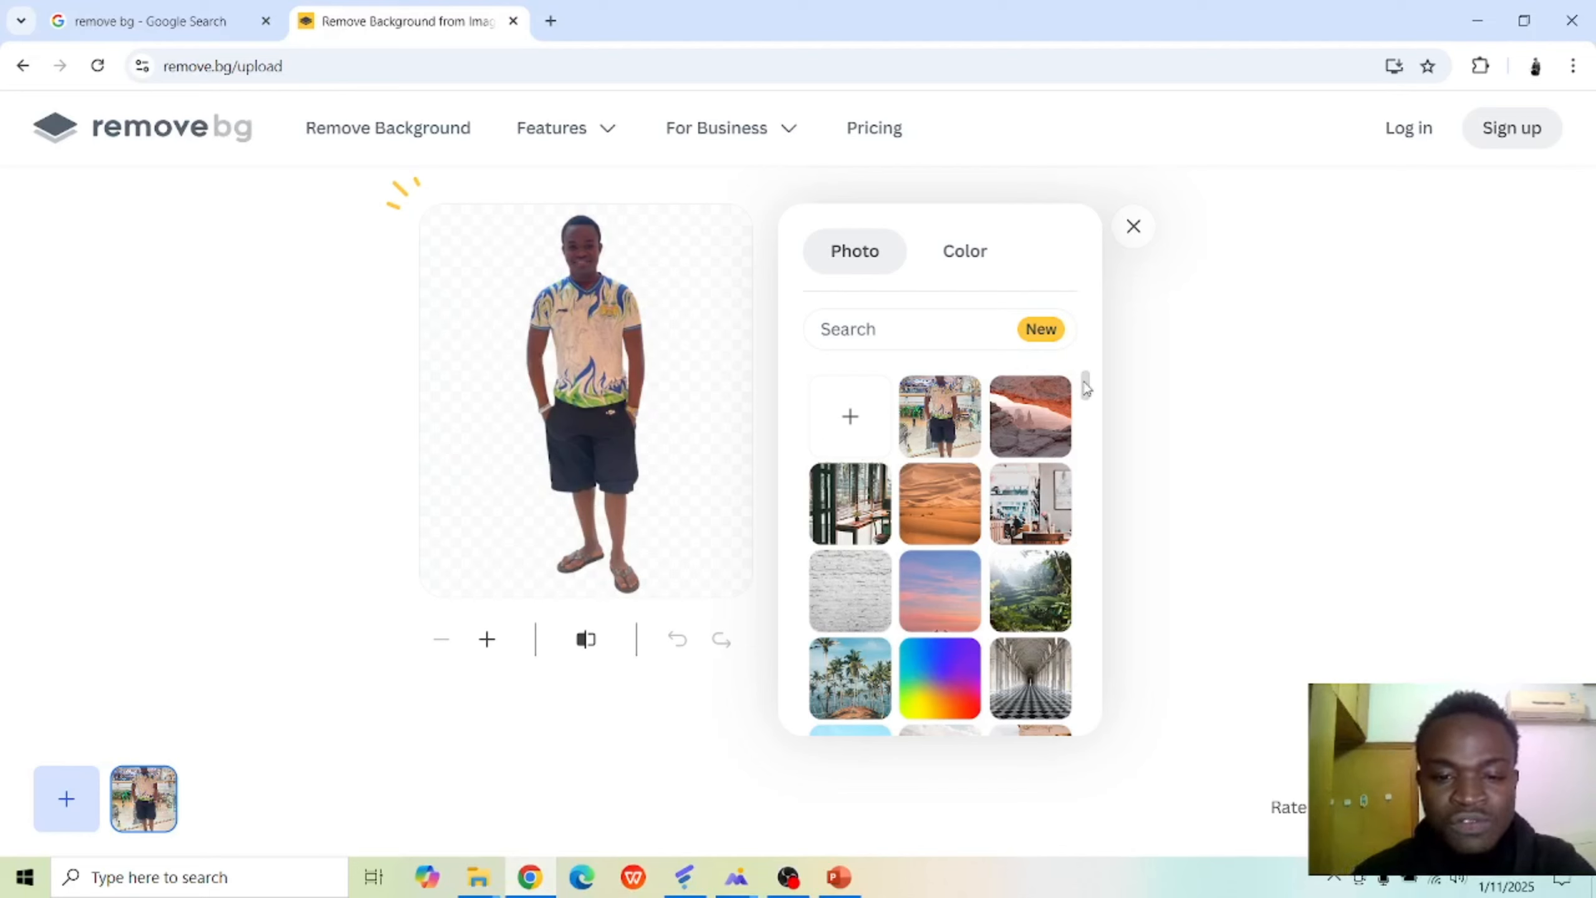
Try the green hills, café terrace and mountain lake photos in turn as the cutout's background.
drag(1086, 388, 1083, 474)
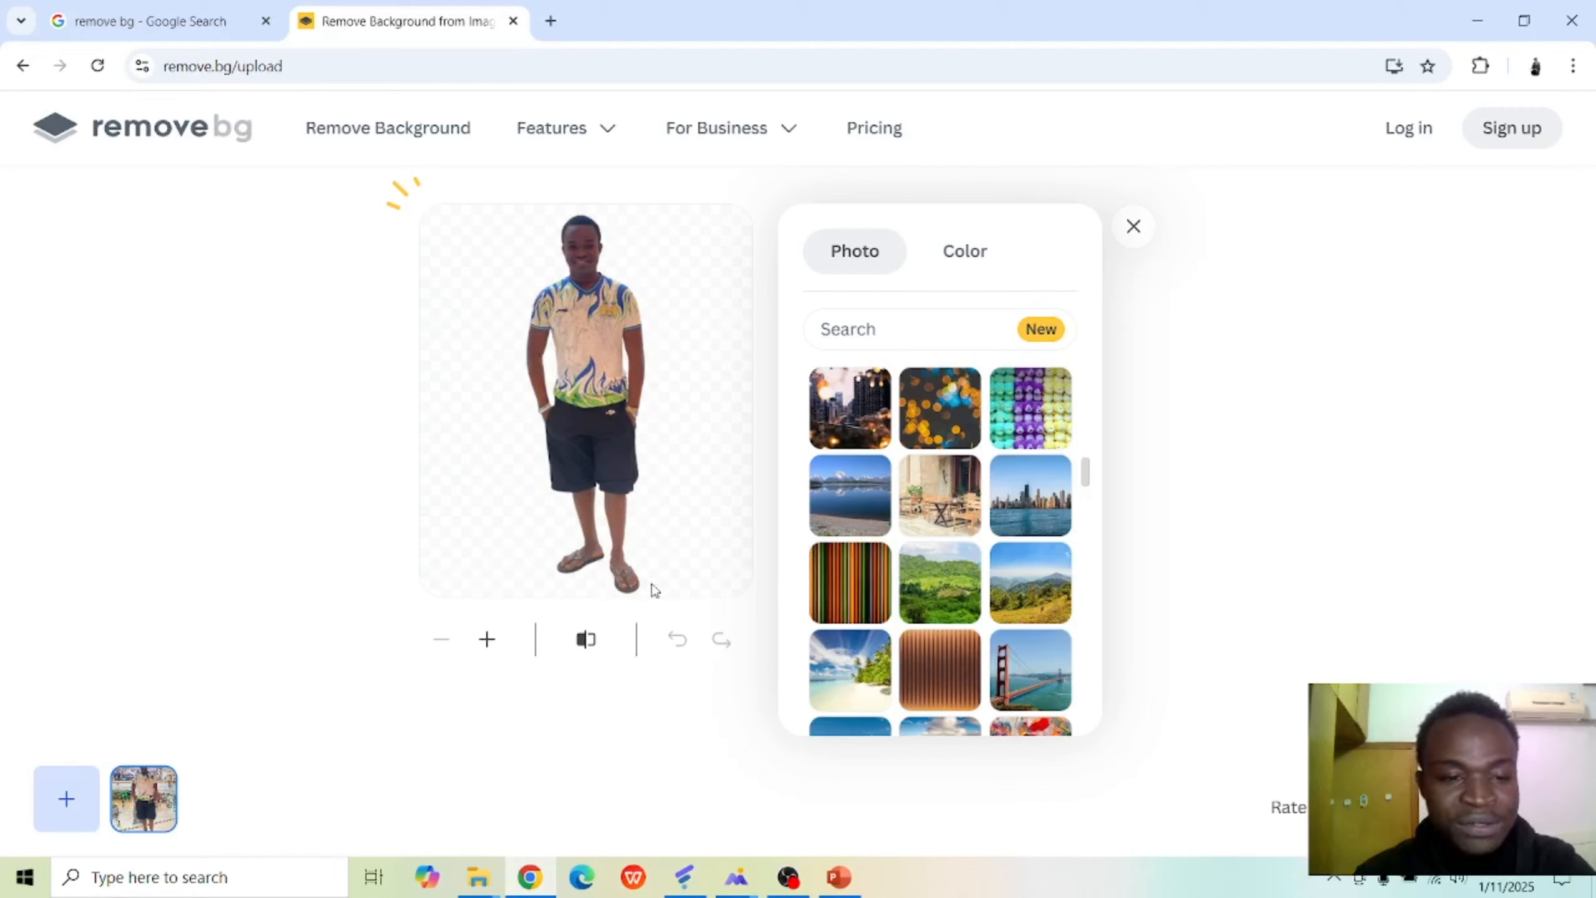
click(947, 596)
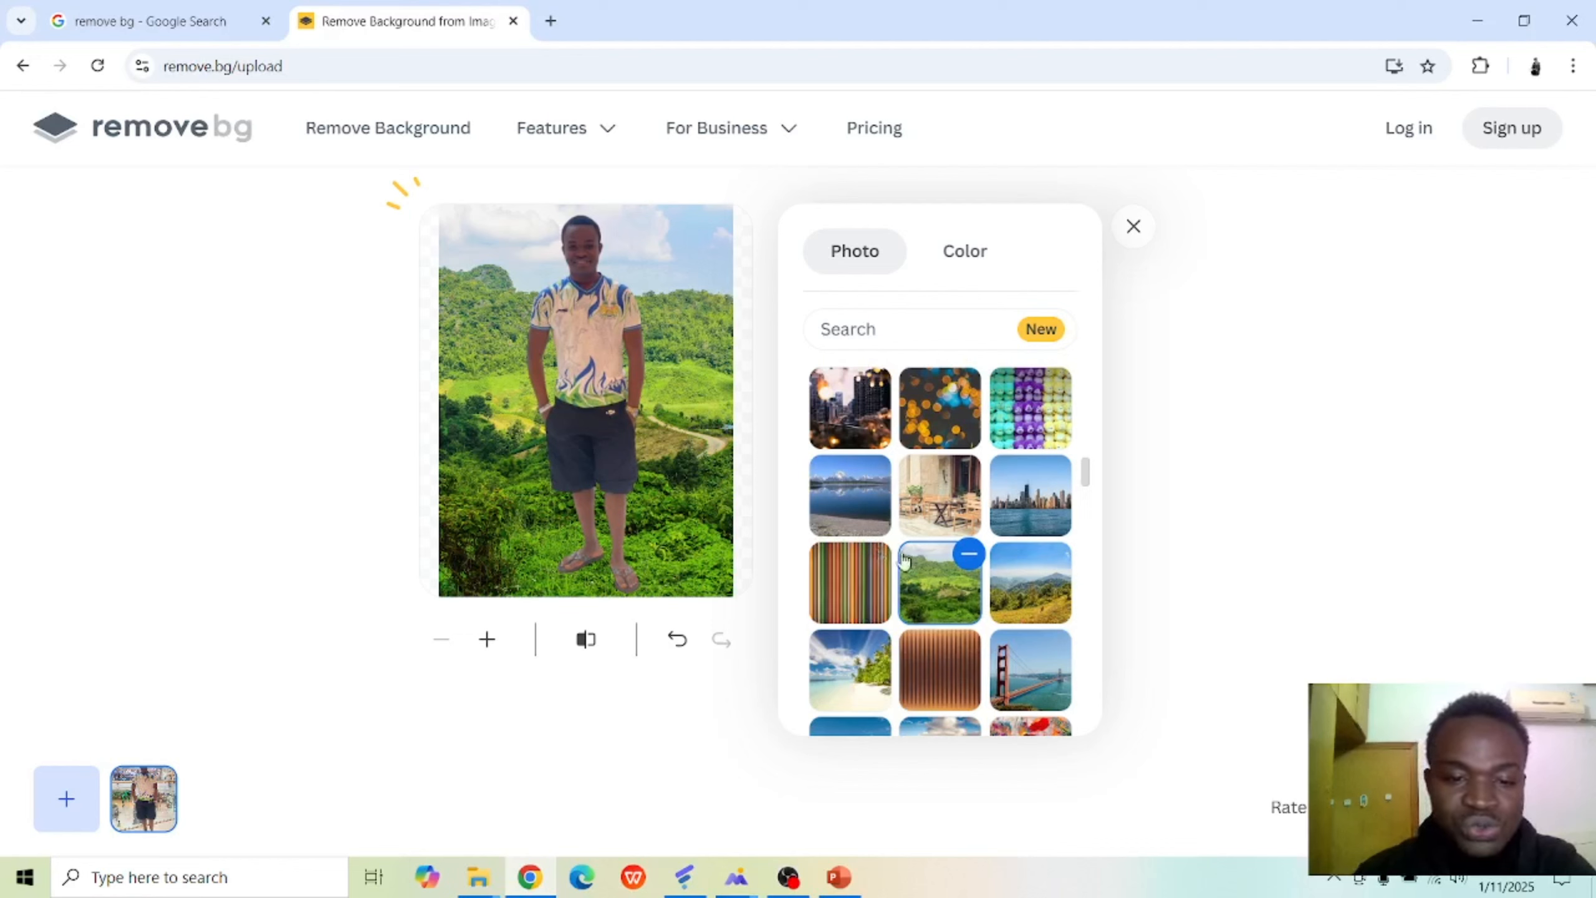
click(940, 515)
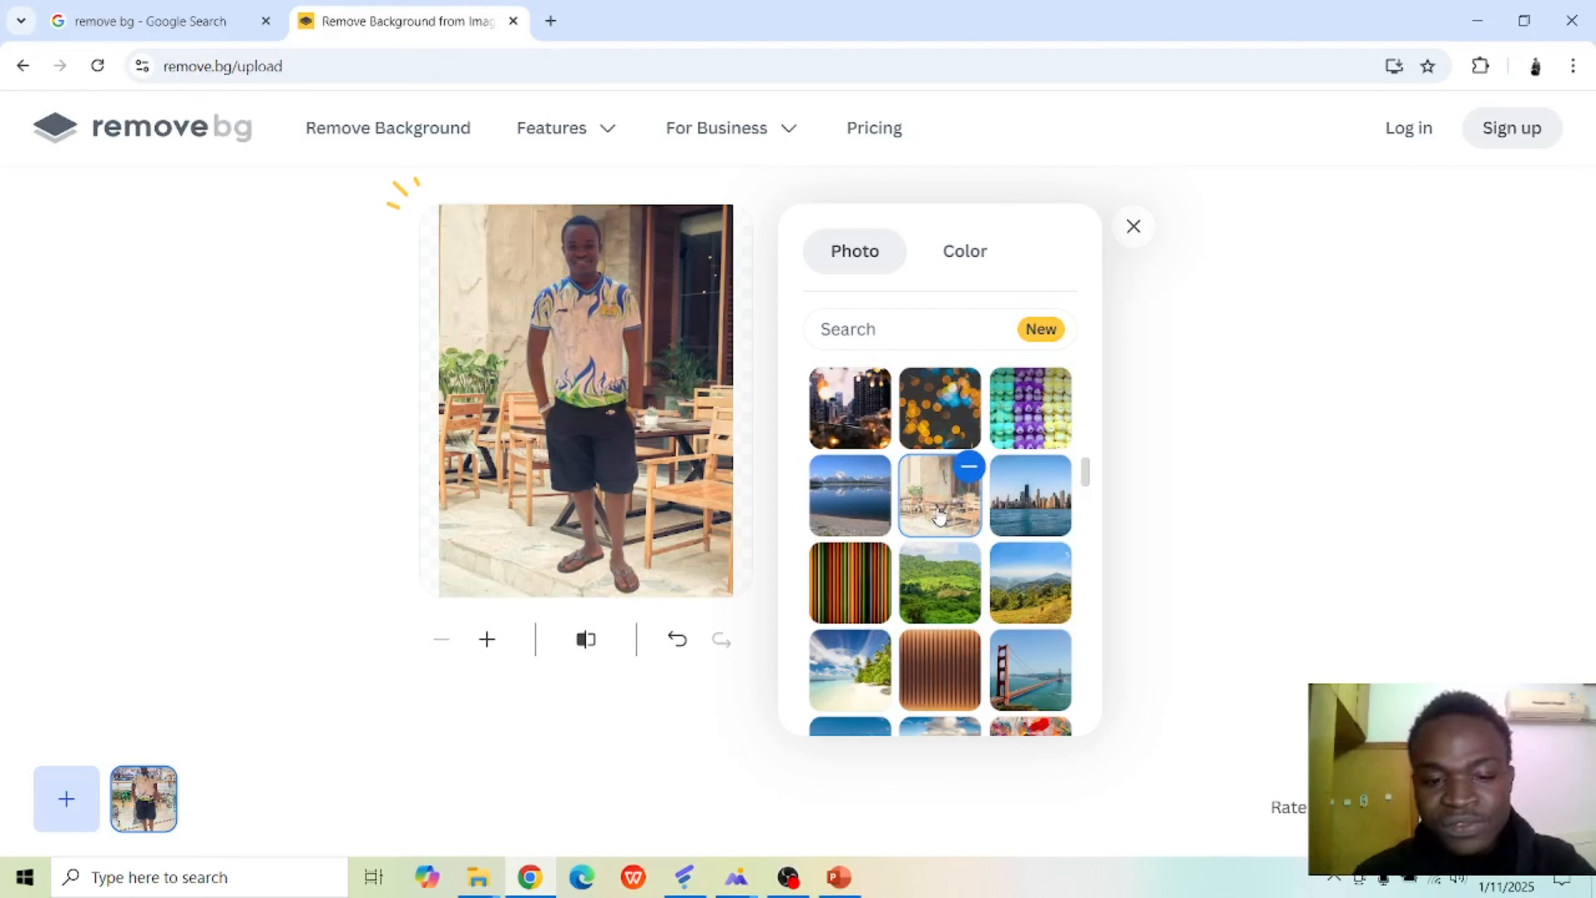
click(841, 498)
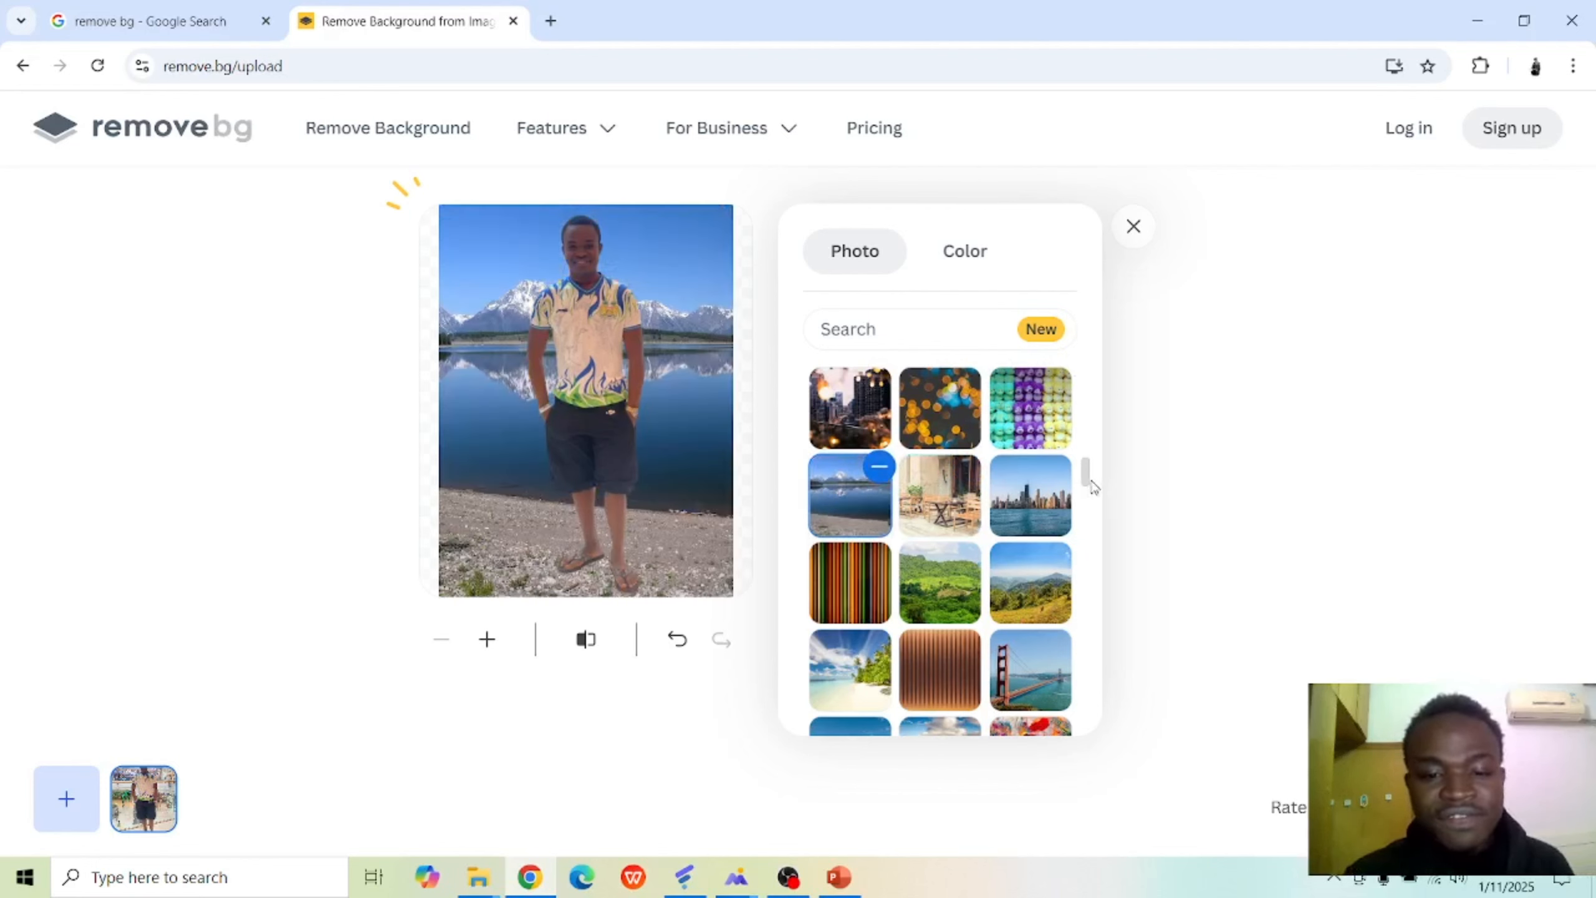
Try the pink gradient and the two grey marble textures at the end of the photo collection as backgrounds.
drag(1091, 479, 1091, 737)
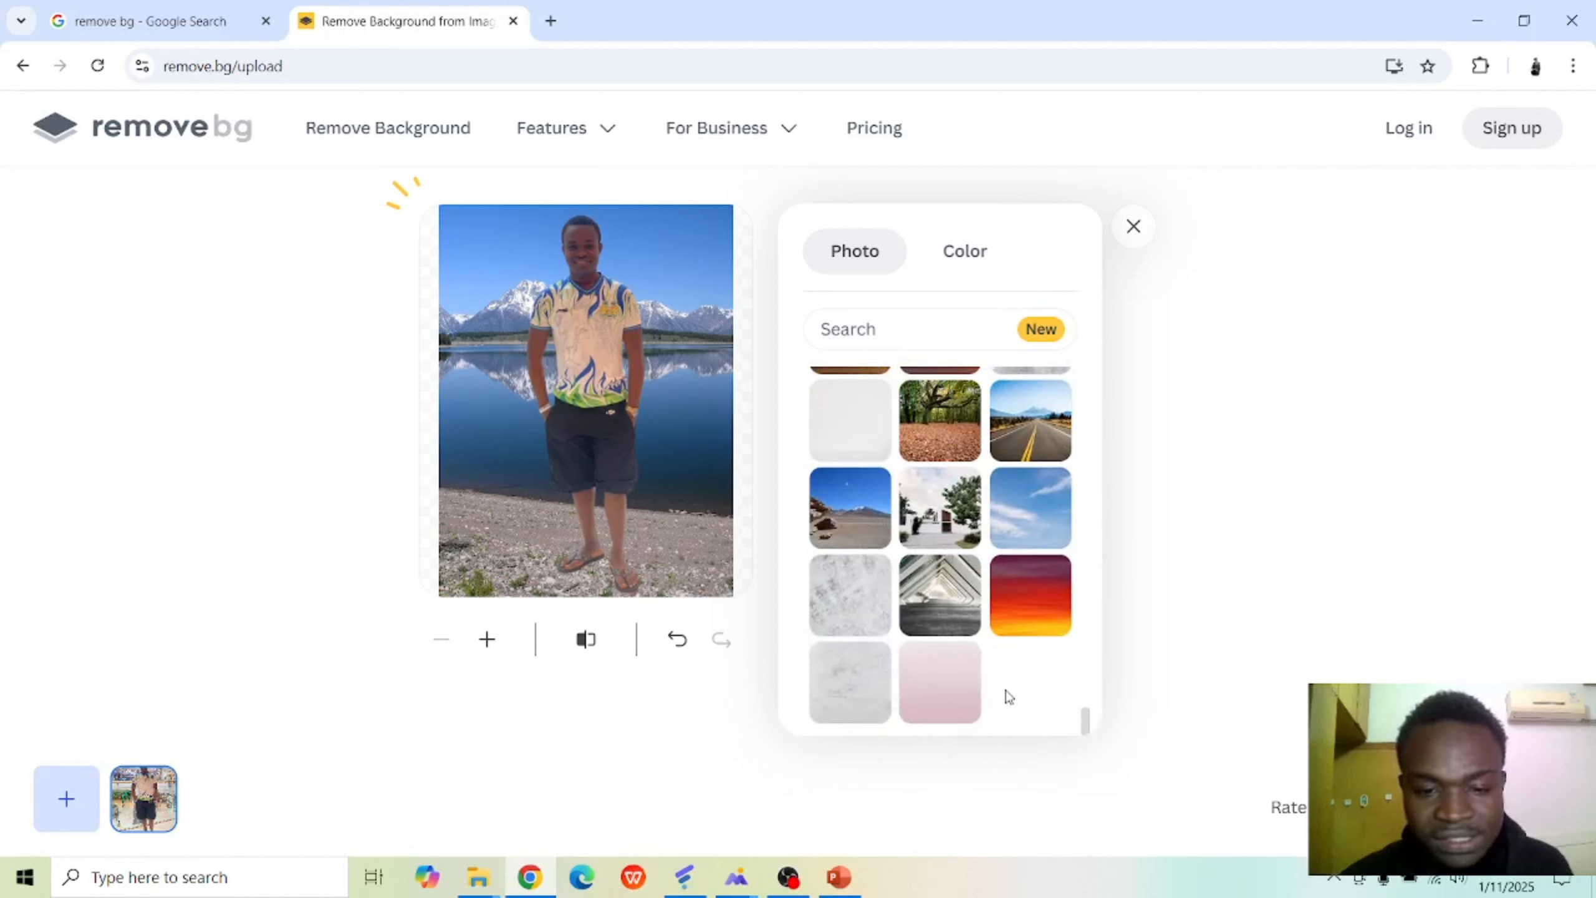
click(976, 687)
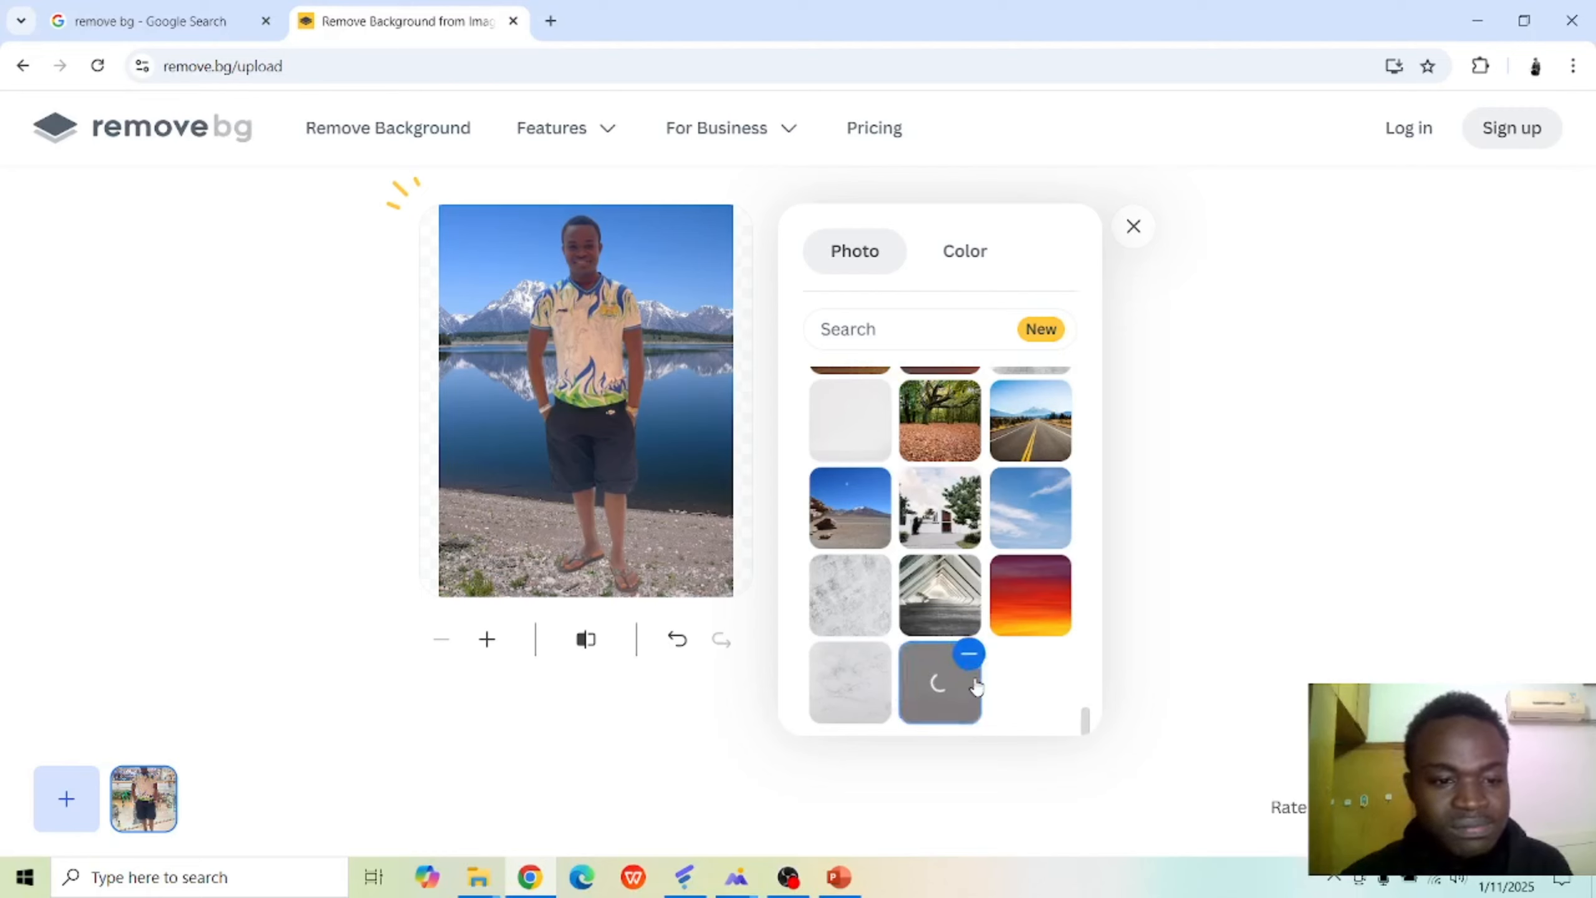
click(842, 686)
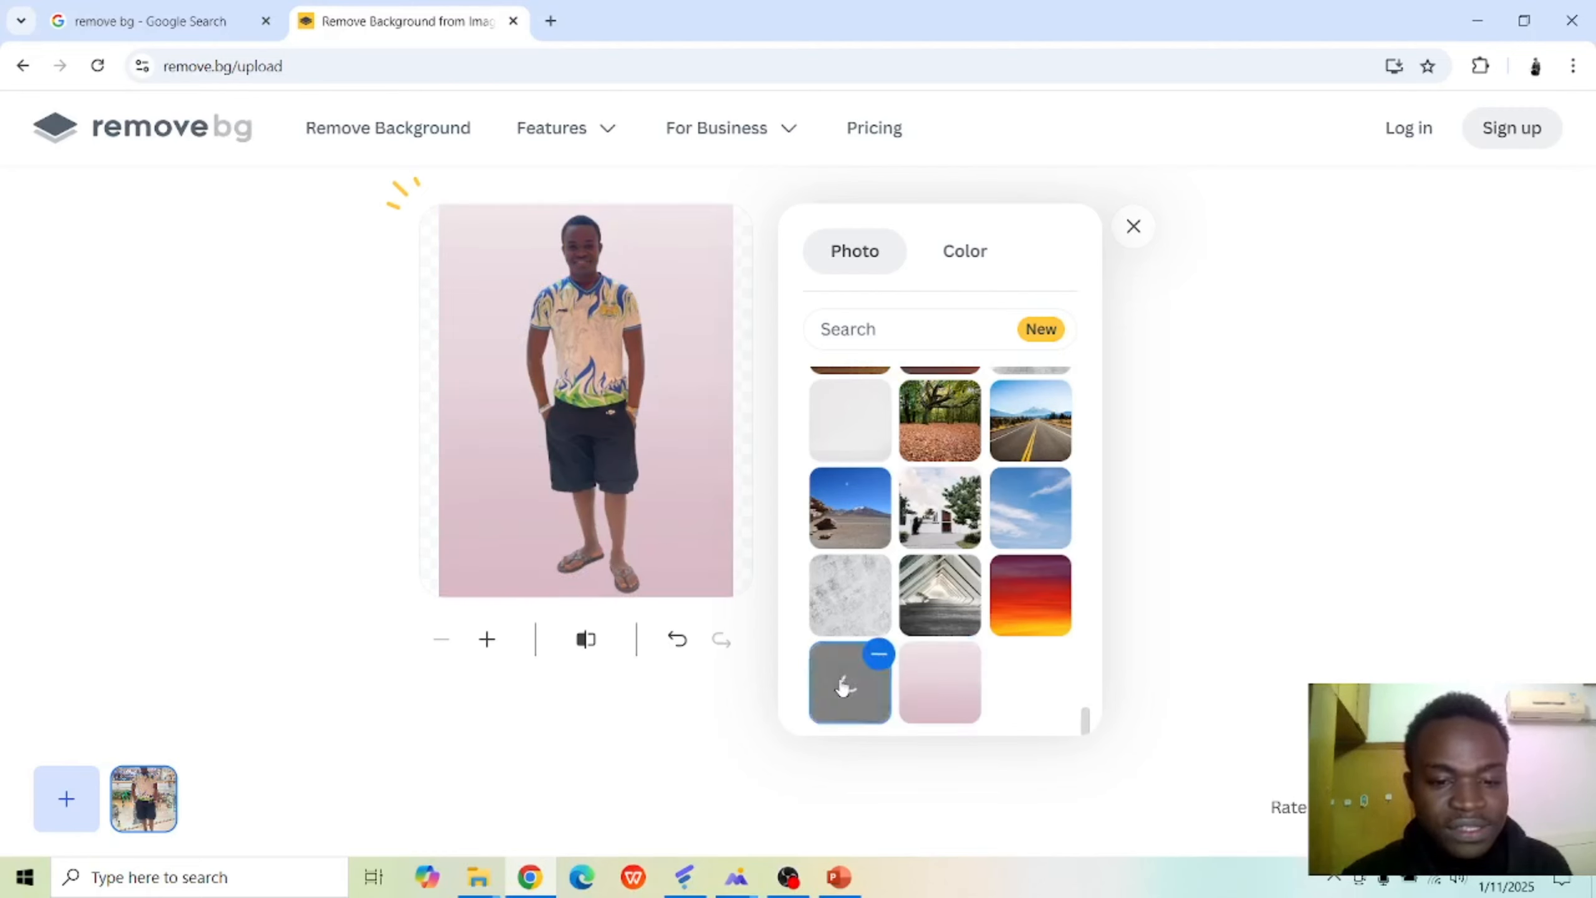
click(836, 605)
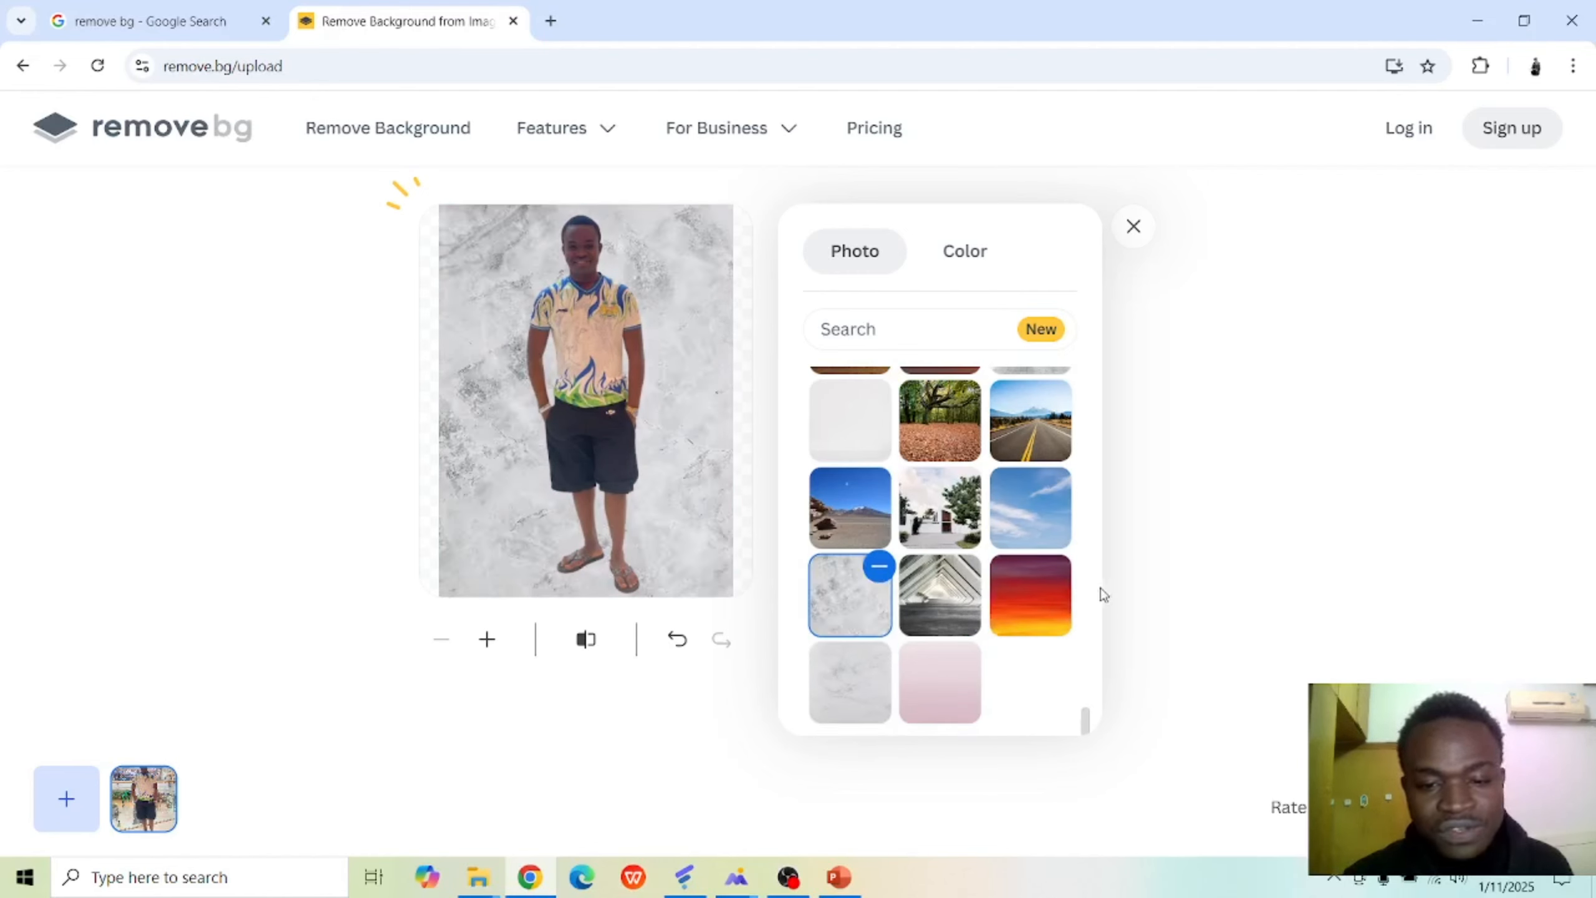
drag(1086, 719, 1094, 343)
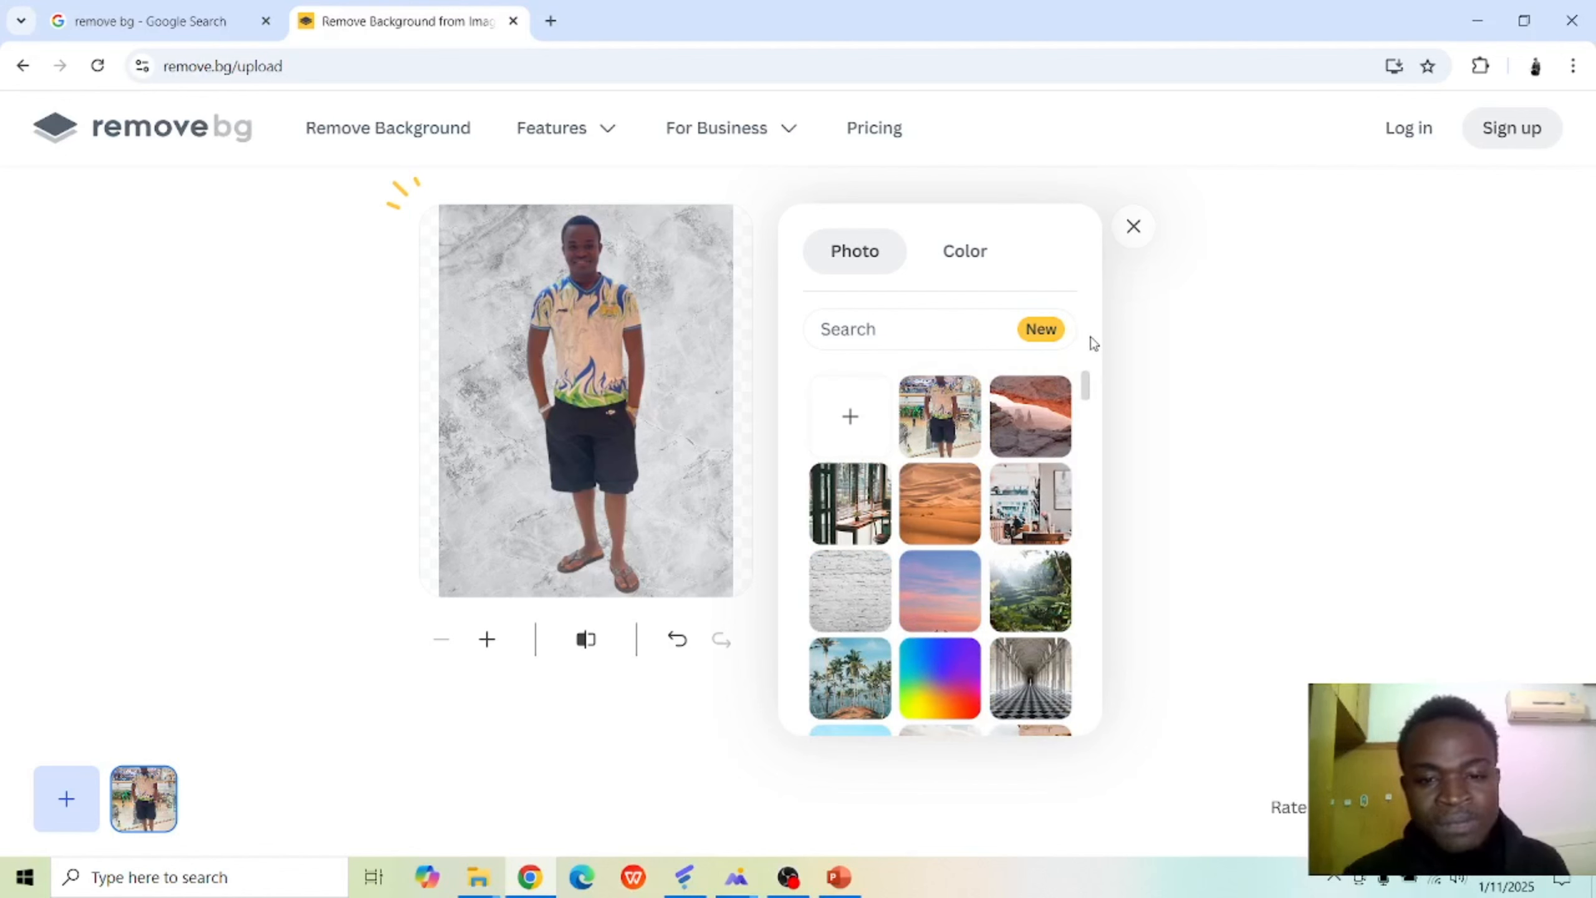
click(868, 439)
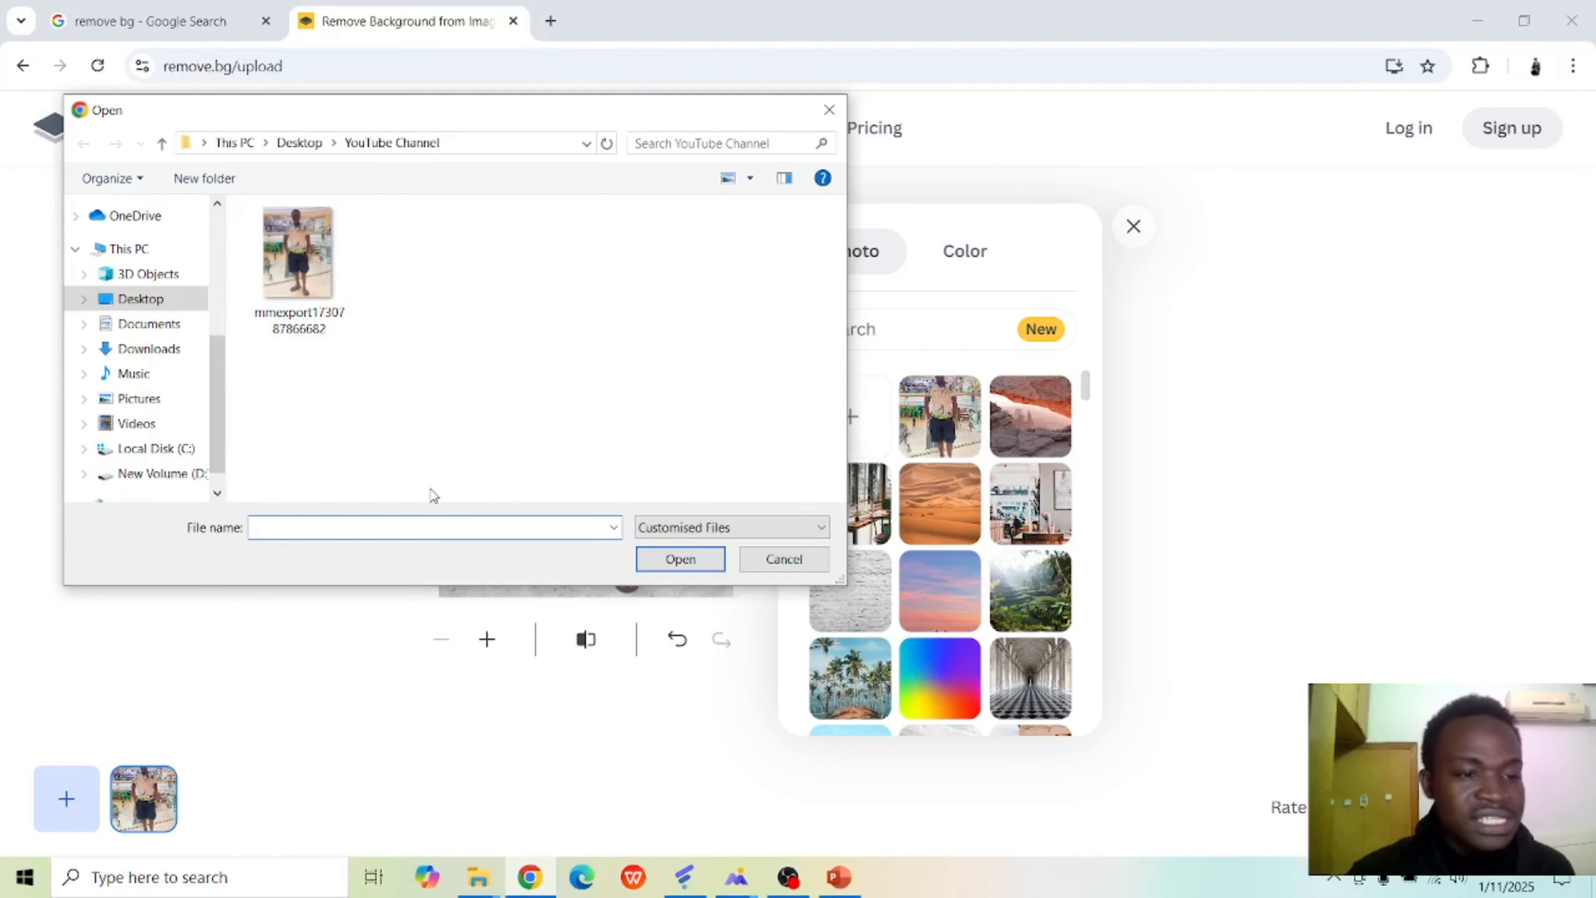
click(784, 559)
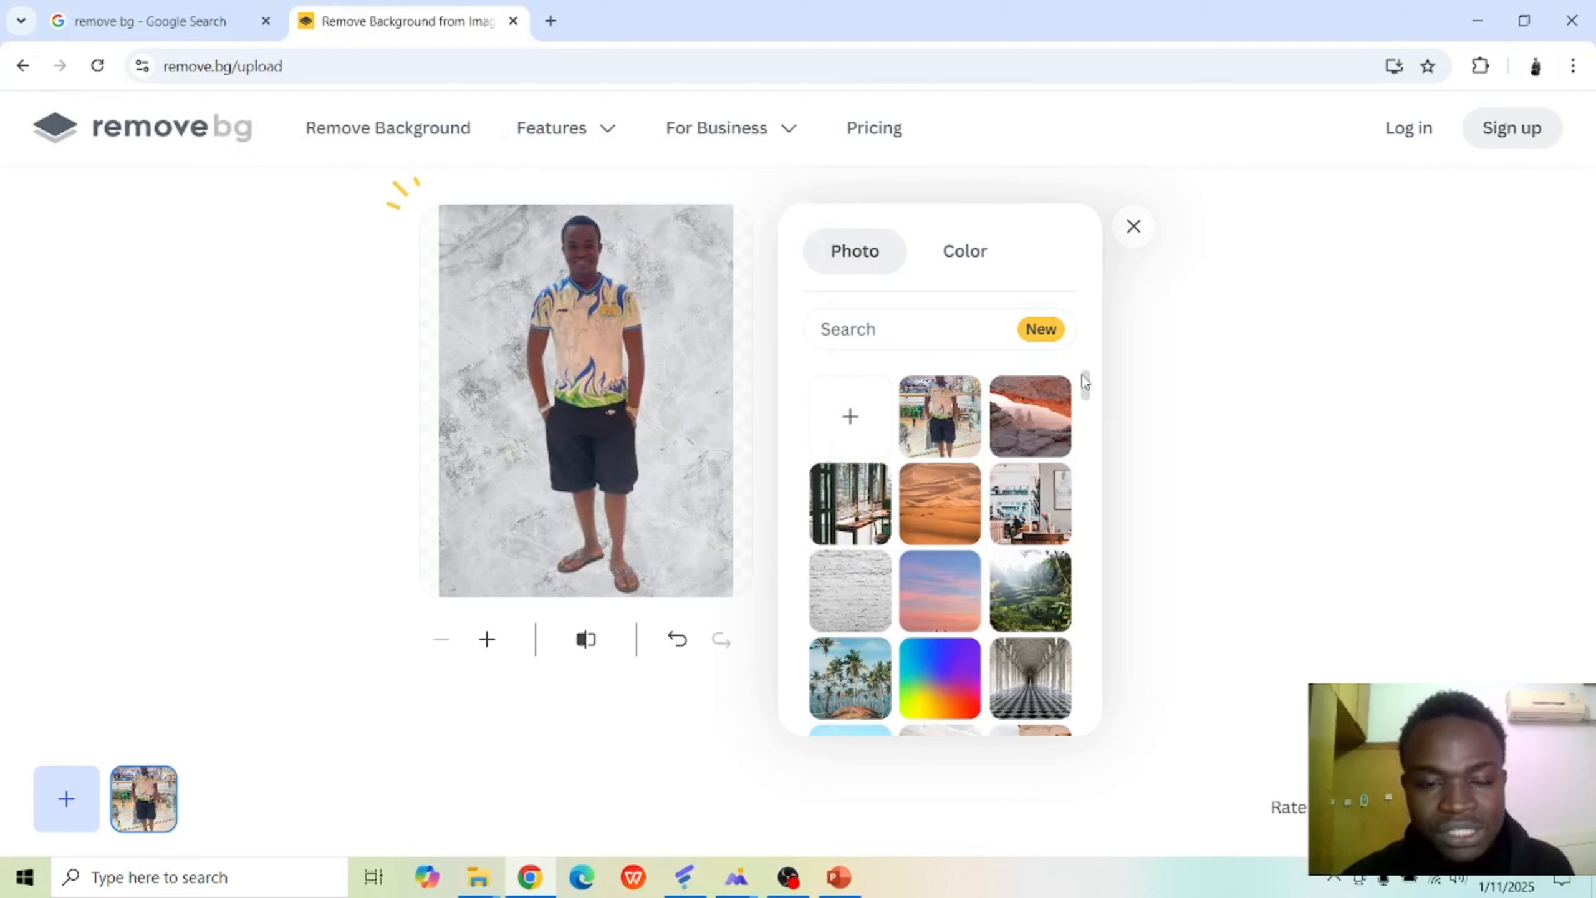
Apply the forest road photo as the cutout's background and close the background options.
drag(1087, 384, 1101, 448)
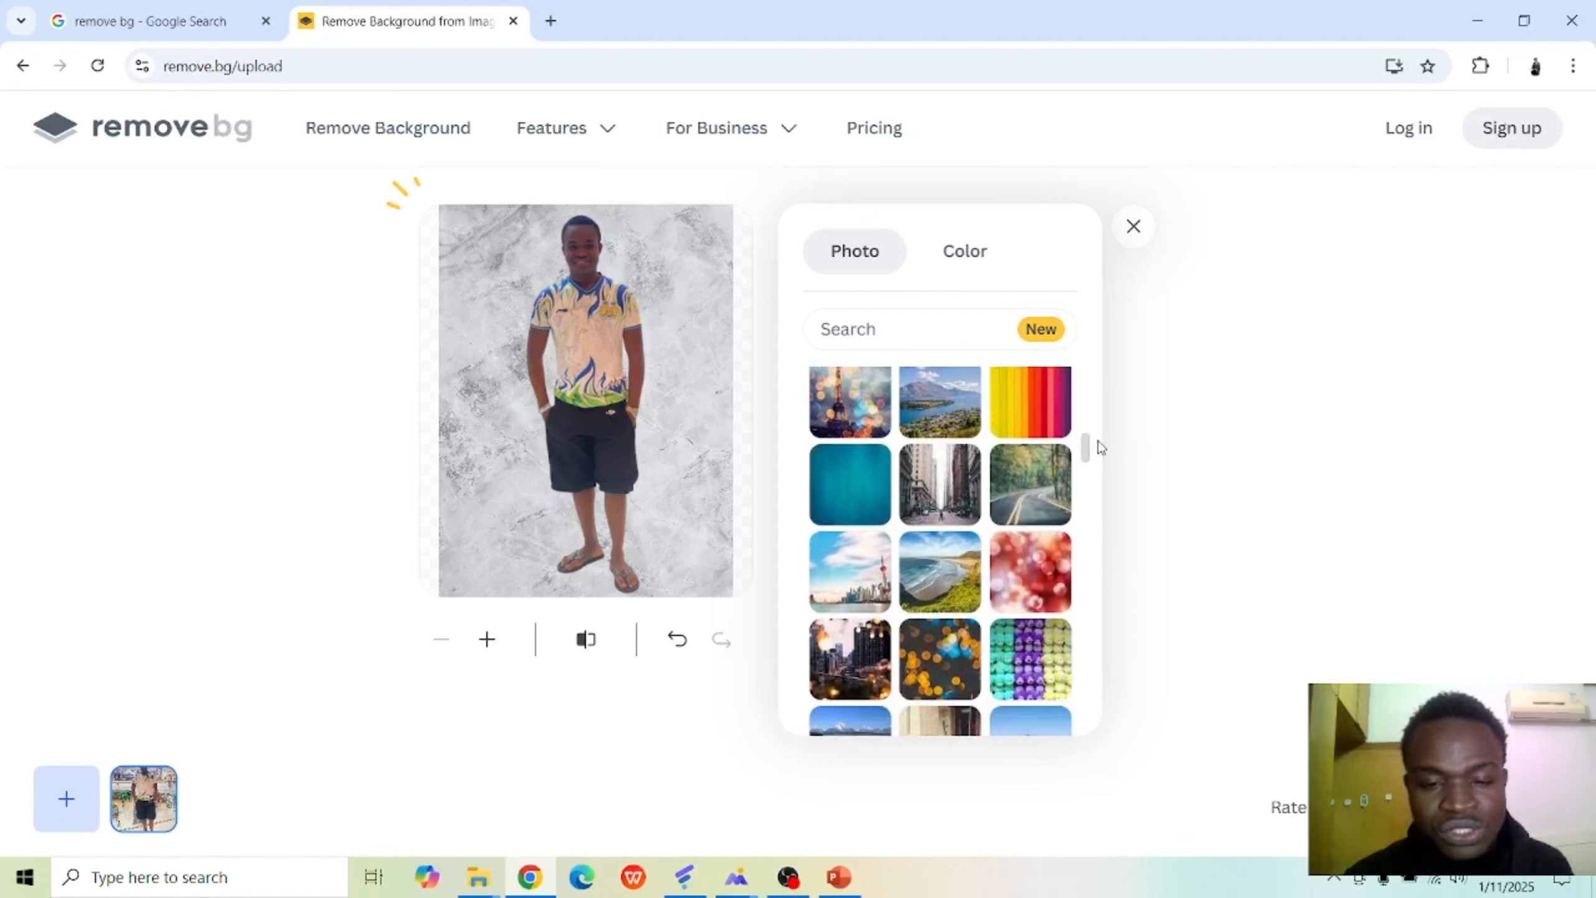
click(1029, 512)
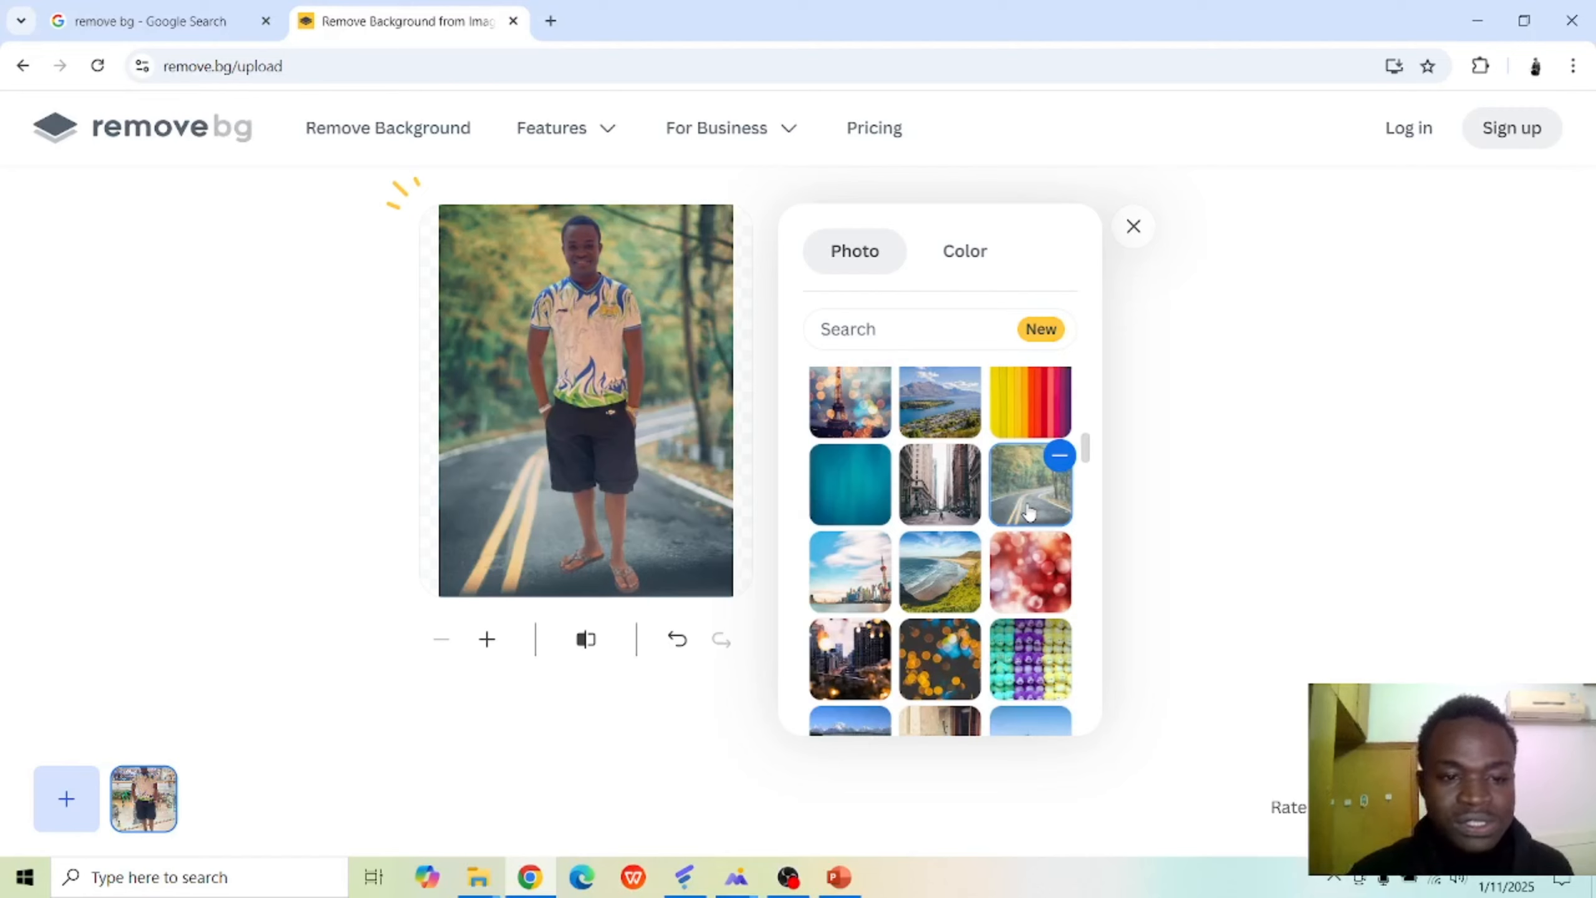
click(1132, 227)
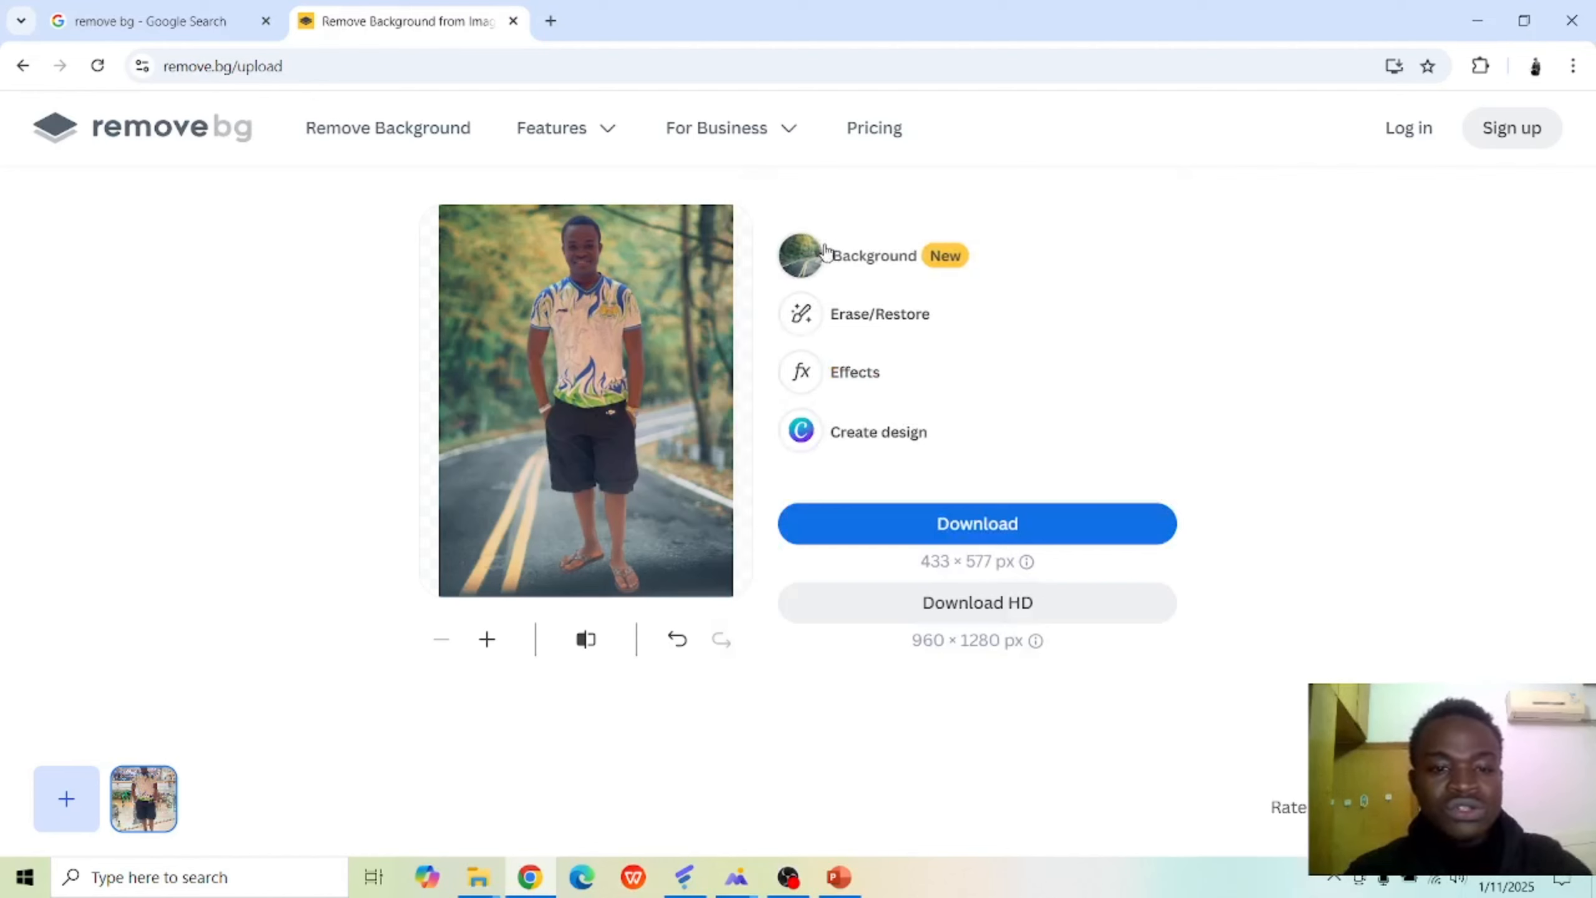
Try solid background colors behind the cutout: orange, red-orange, blue-grey and yellow.
click(803, 265)
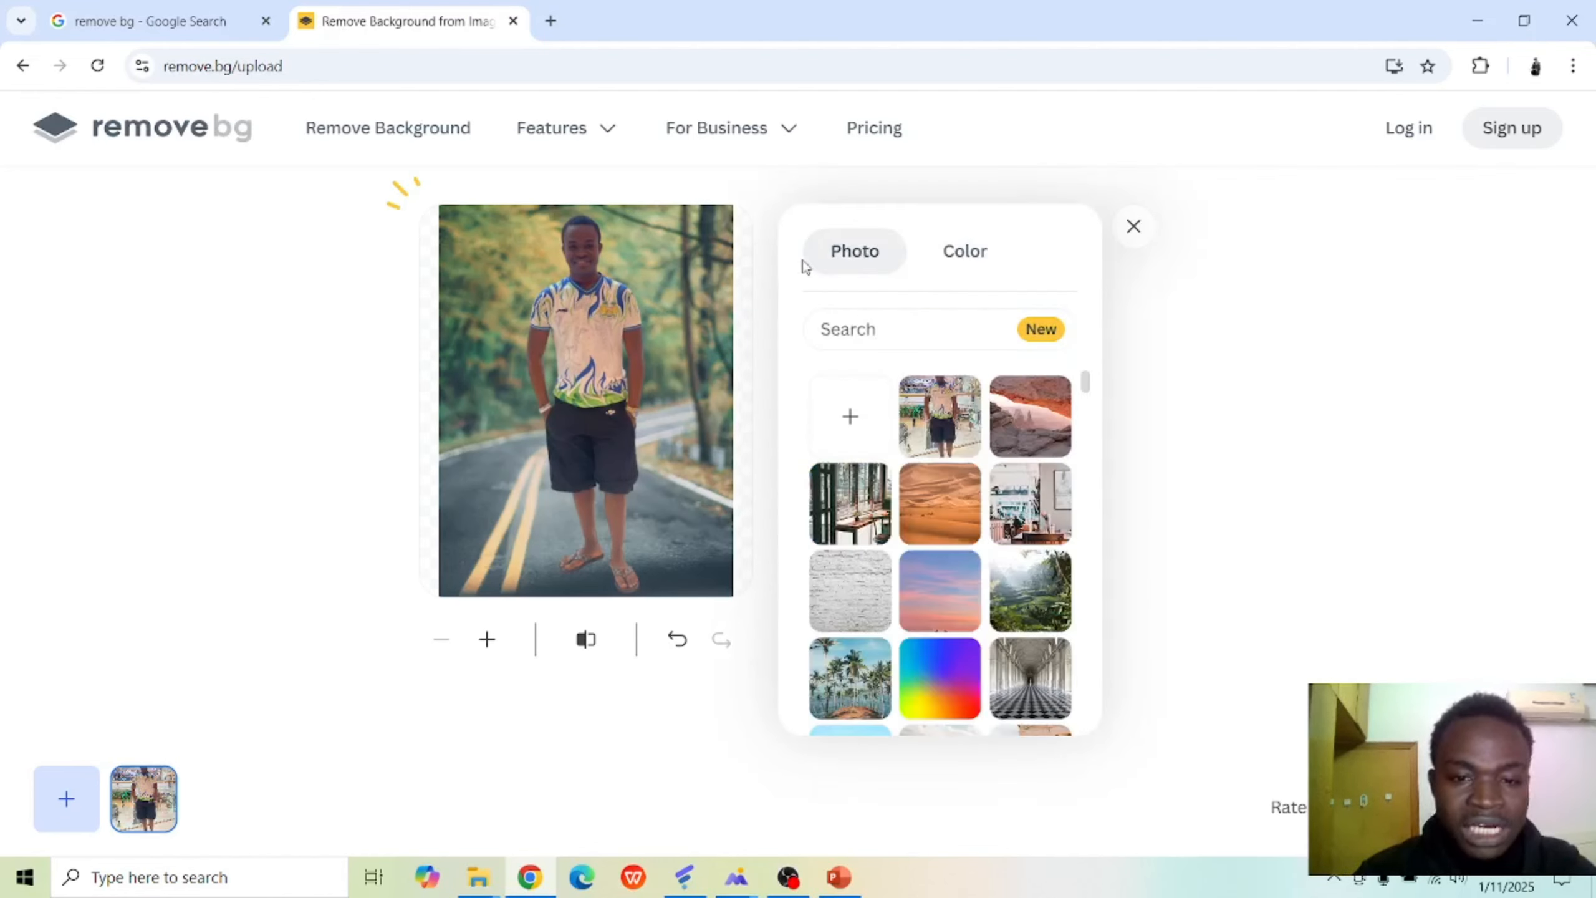
click(971, 256)
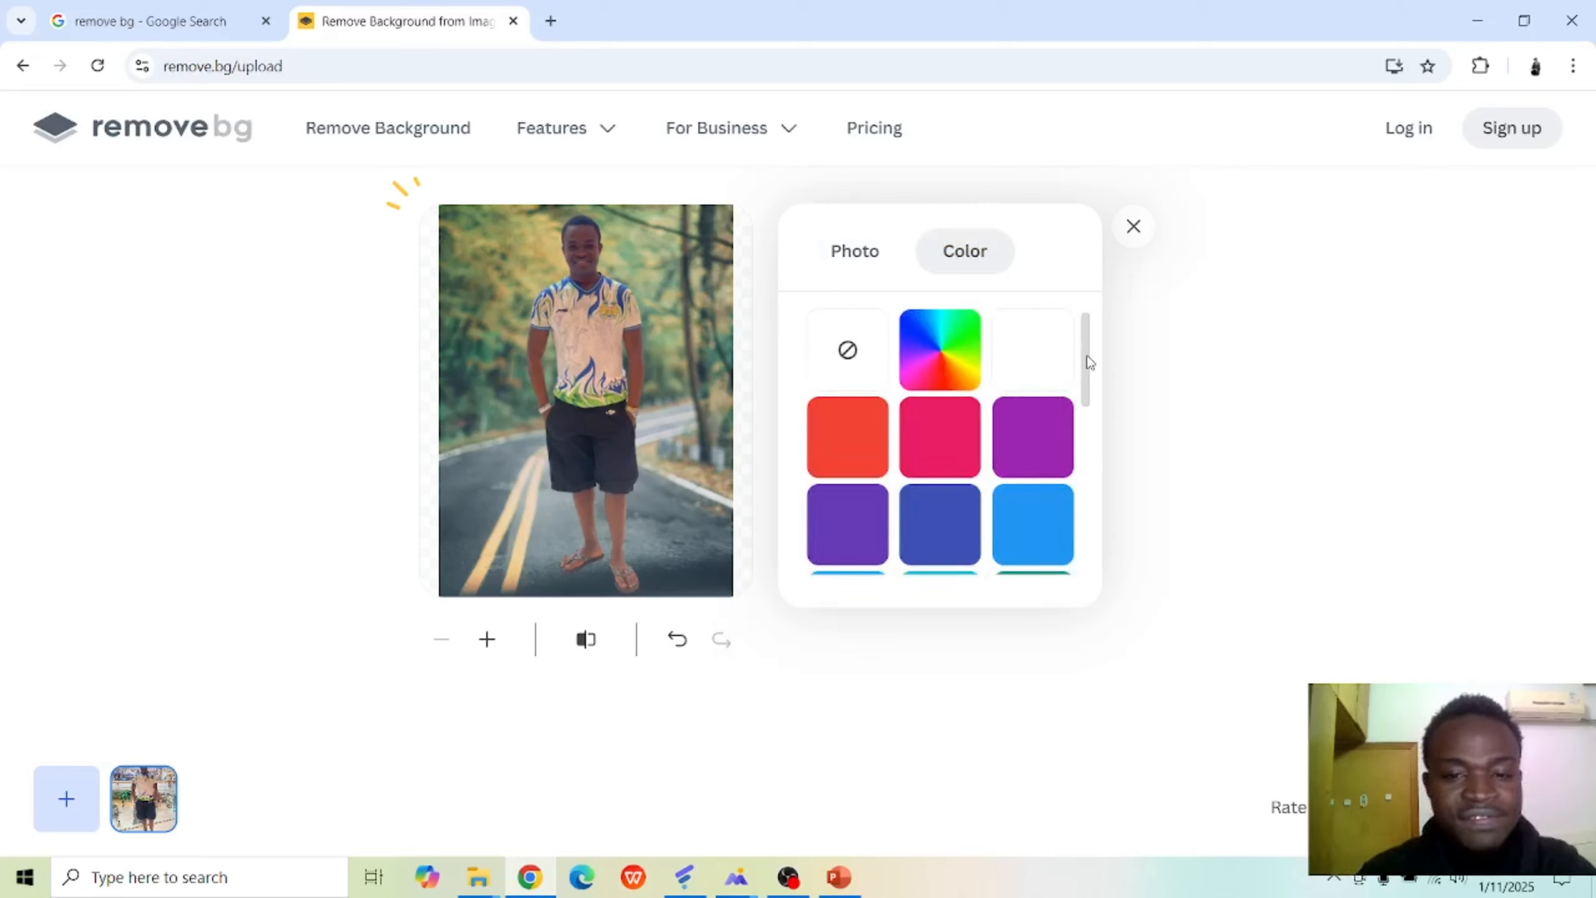
drag(1089, 362, 1095, 531)
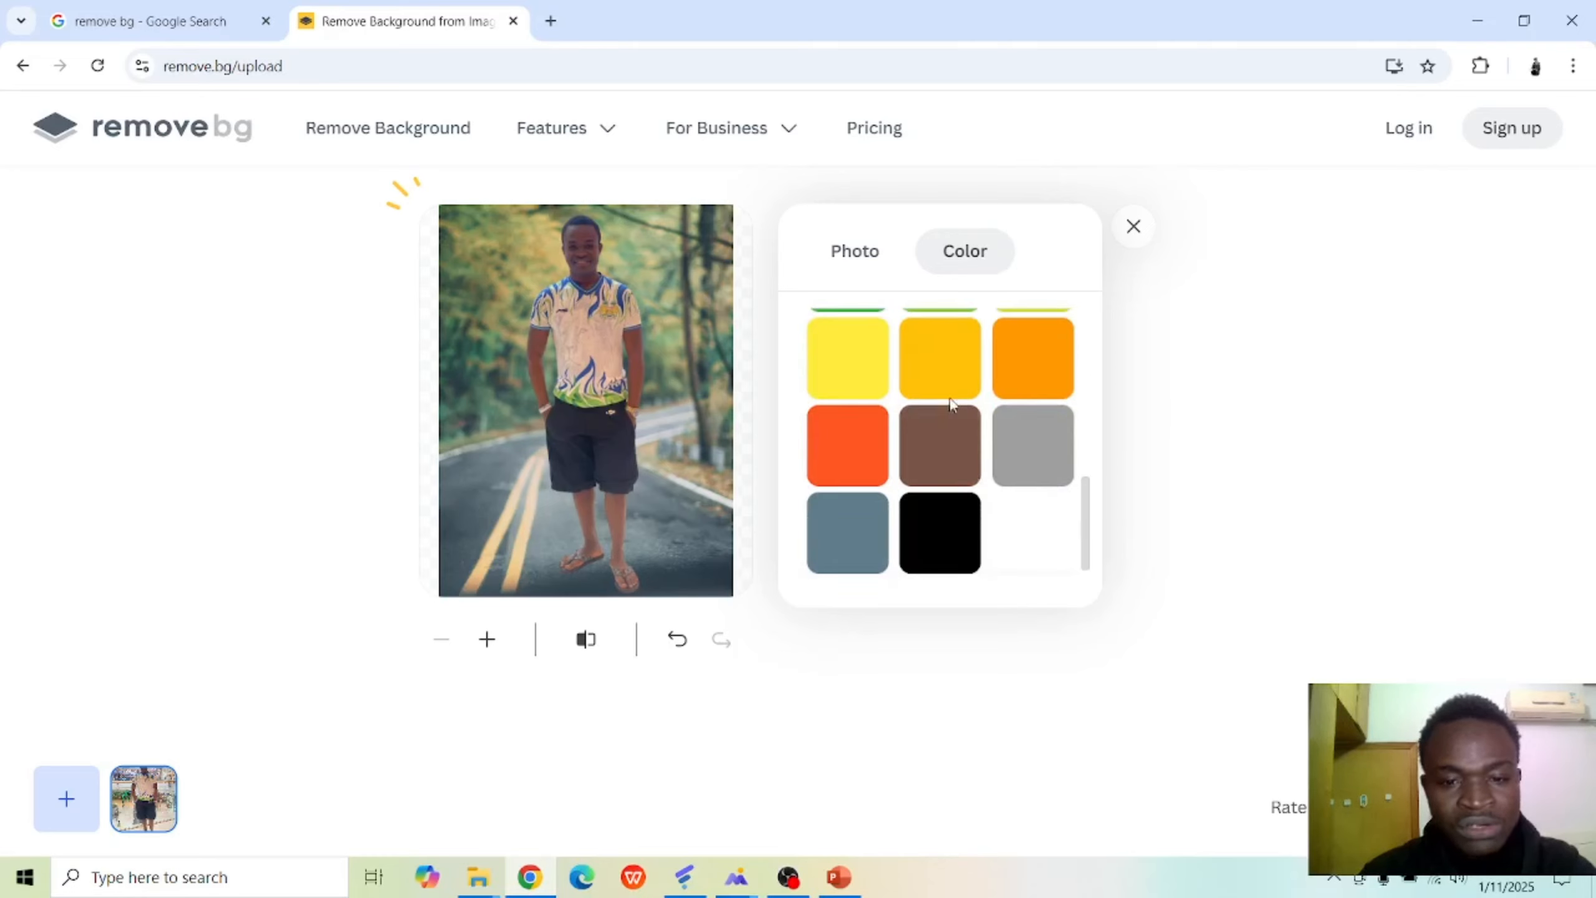
click(1037, 374)
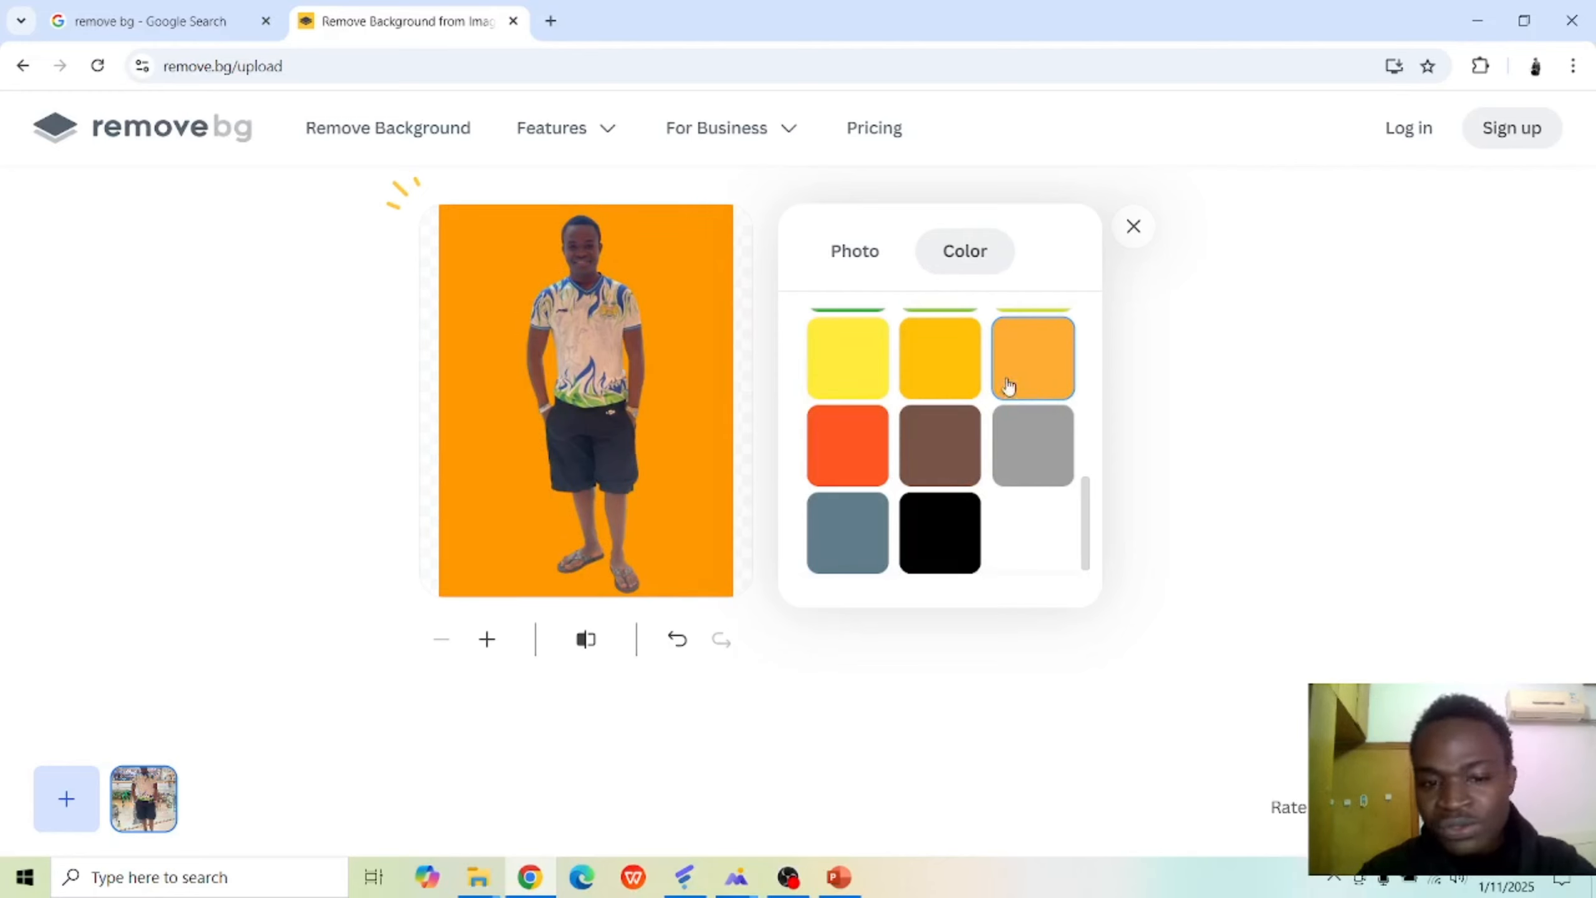
click(839, 470)
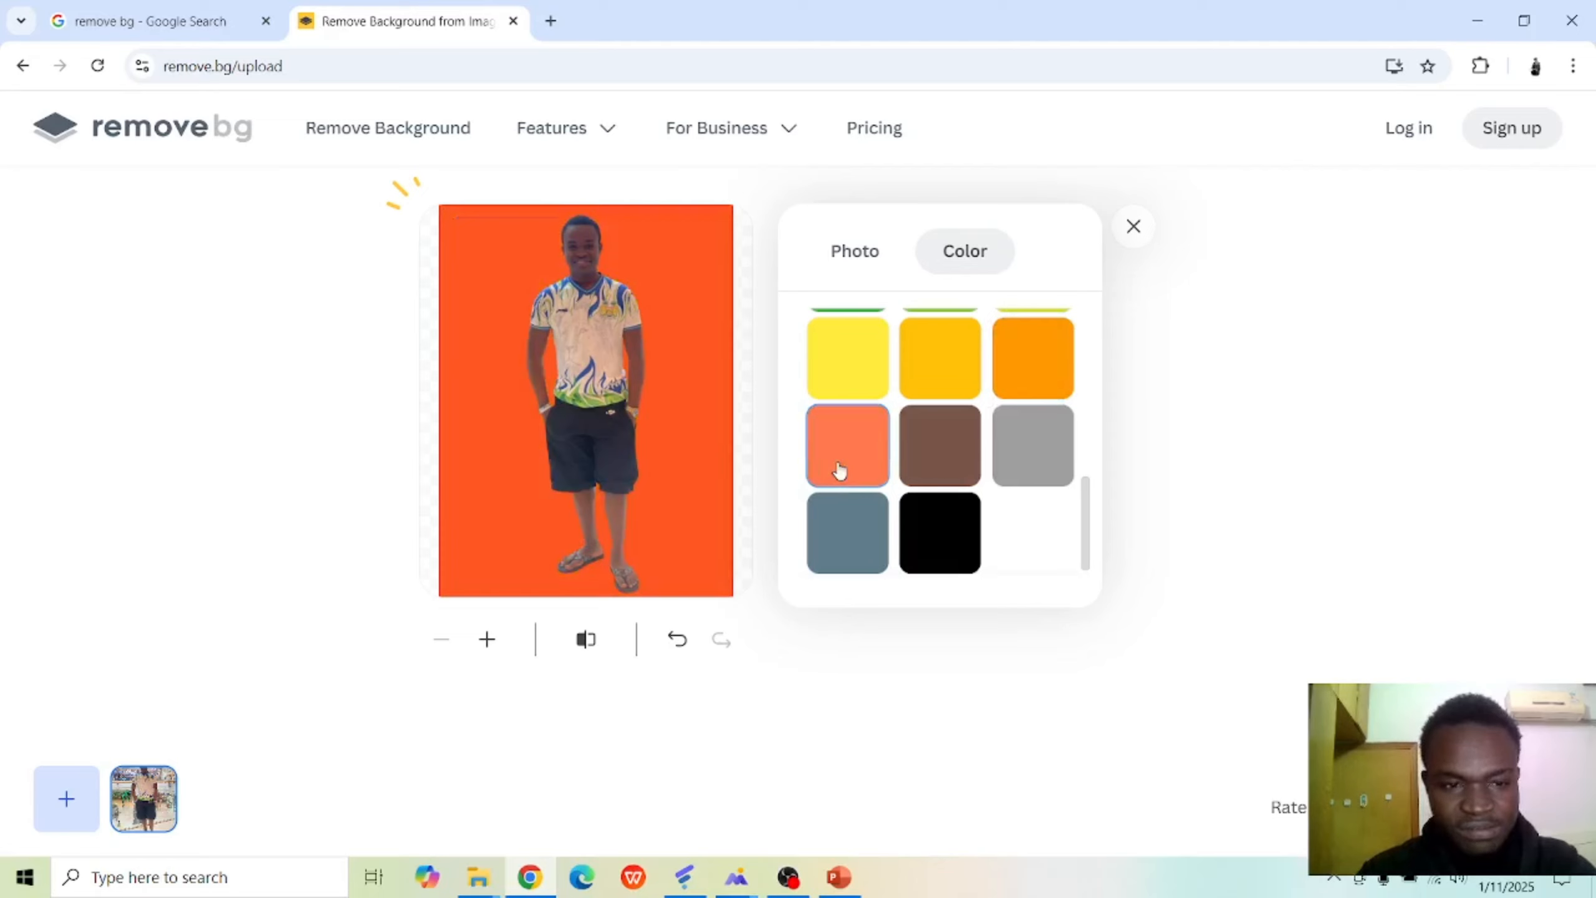
click(848, 541)
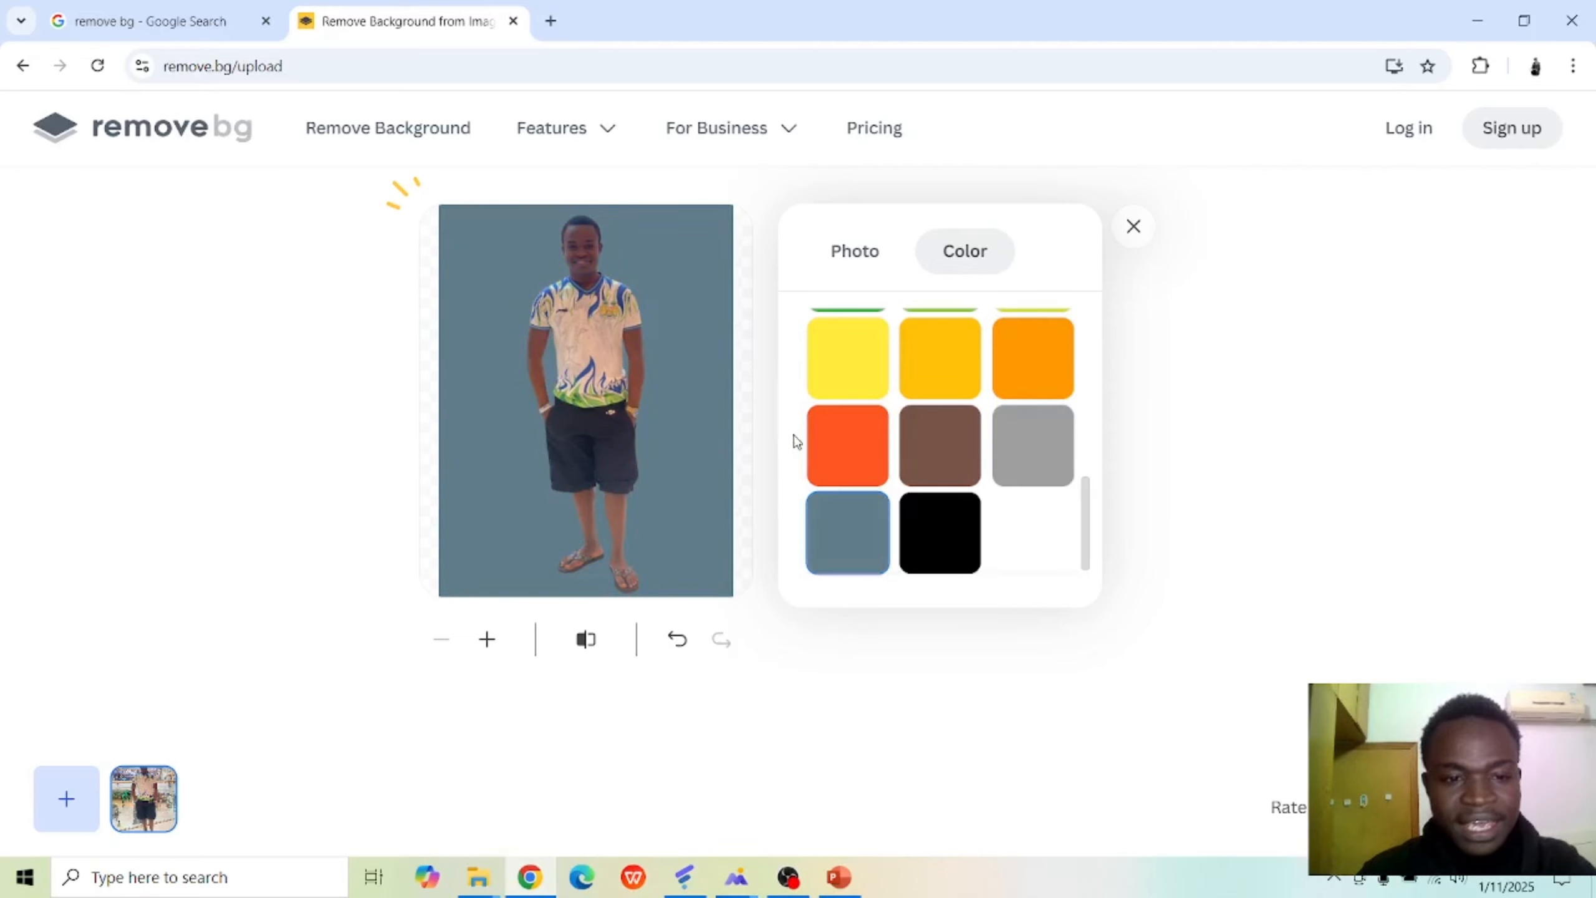
click(854, 385)
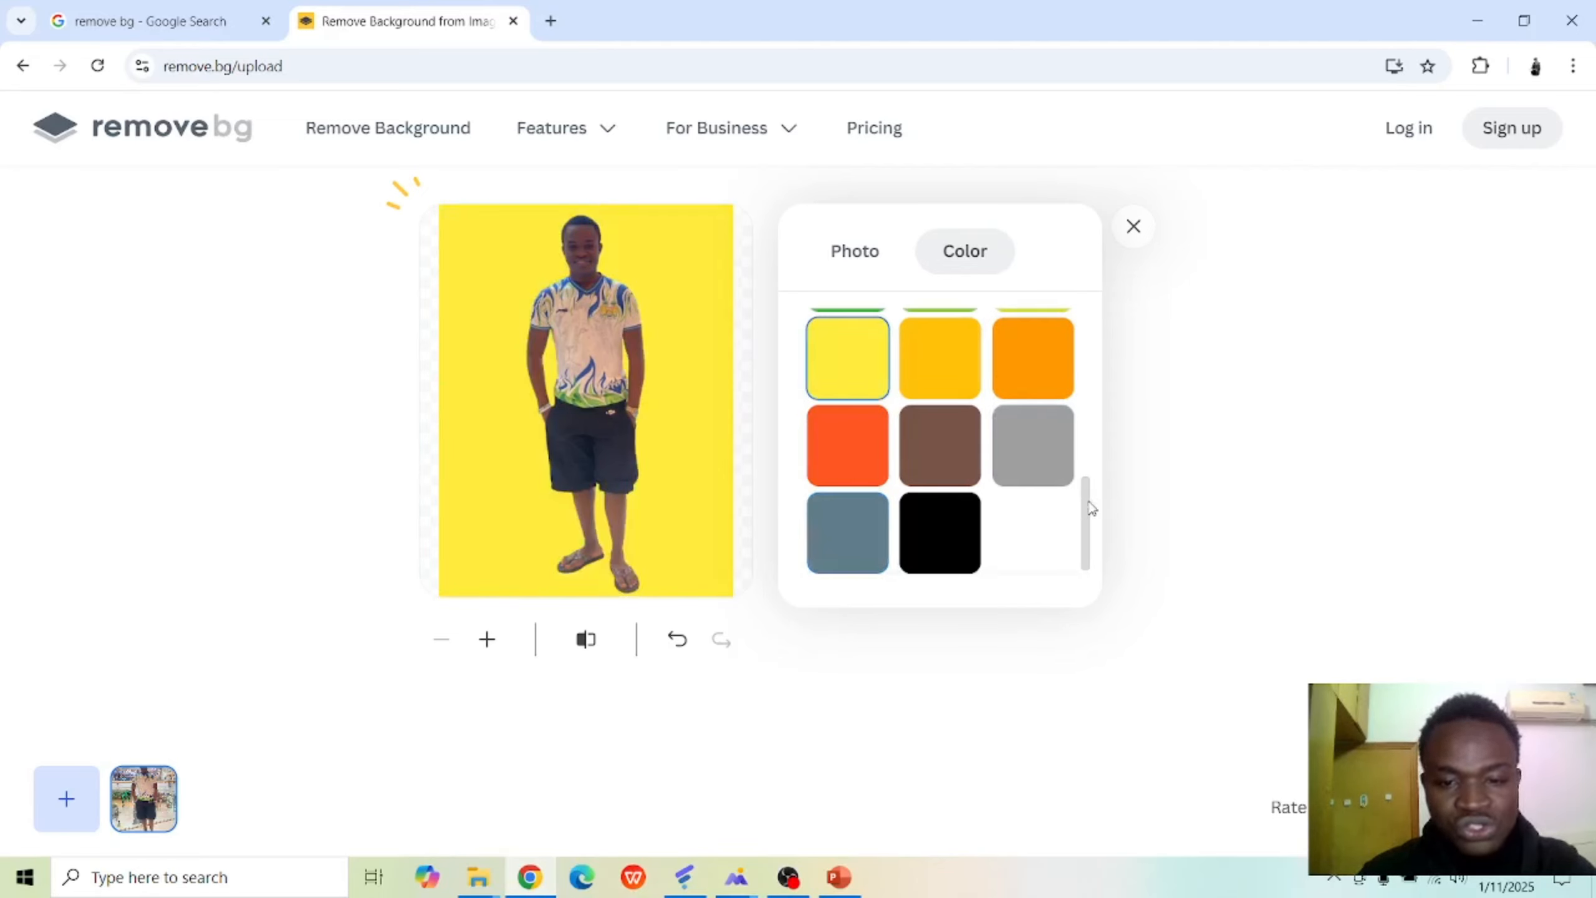
Try red, white and a custom blue (RGB 0, 0, 255) as the cutout's background color.
scroll(1091, 499, up, 5)
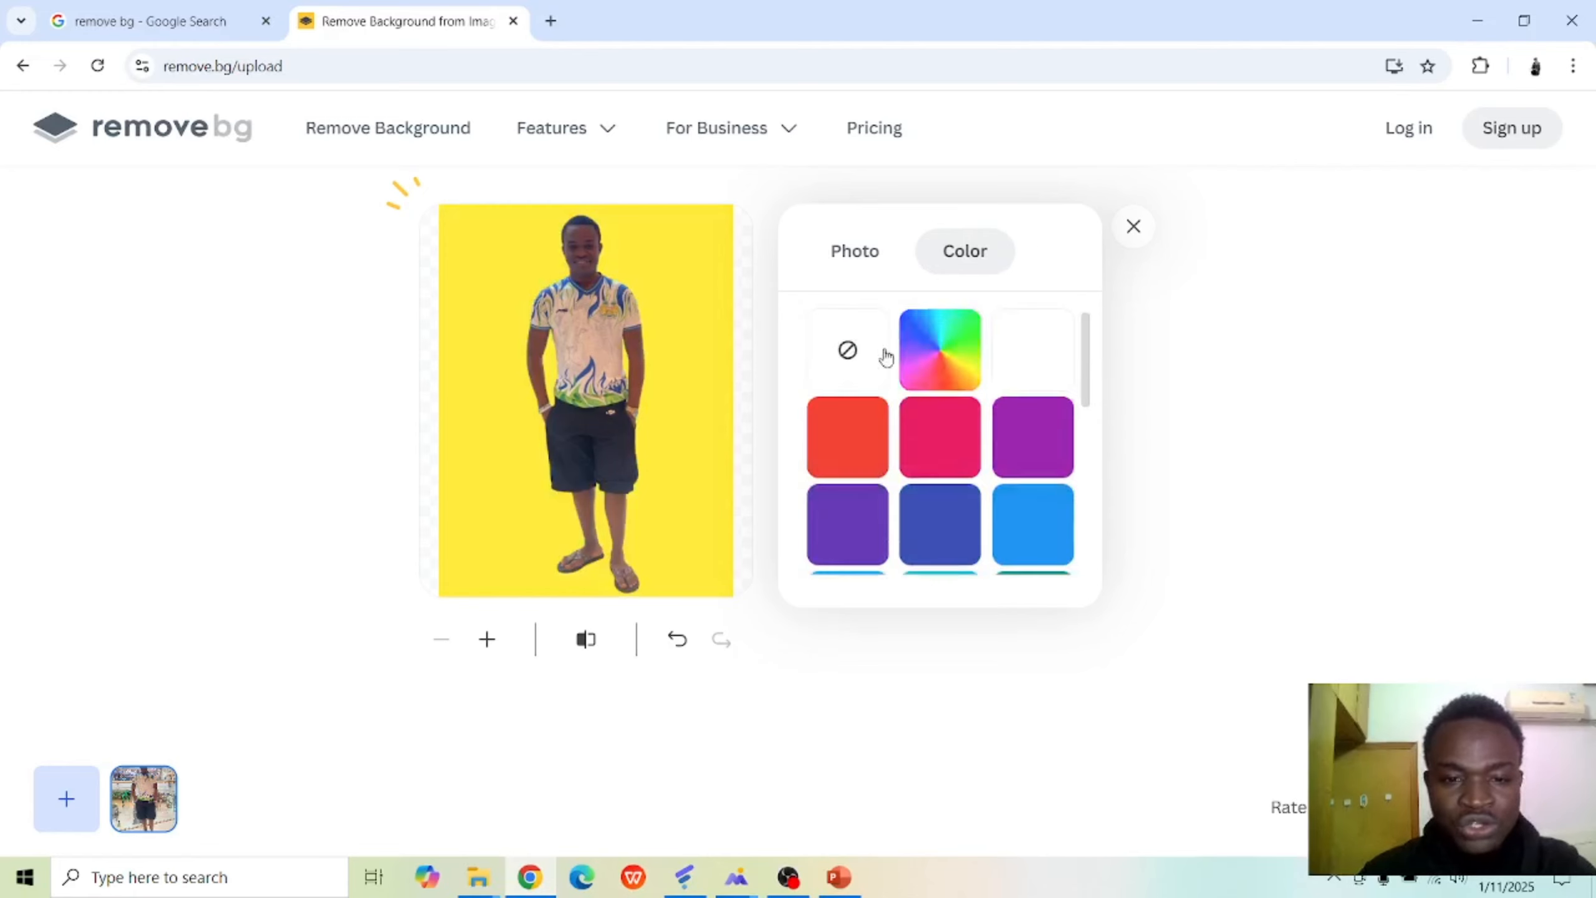
click(841, 454)
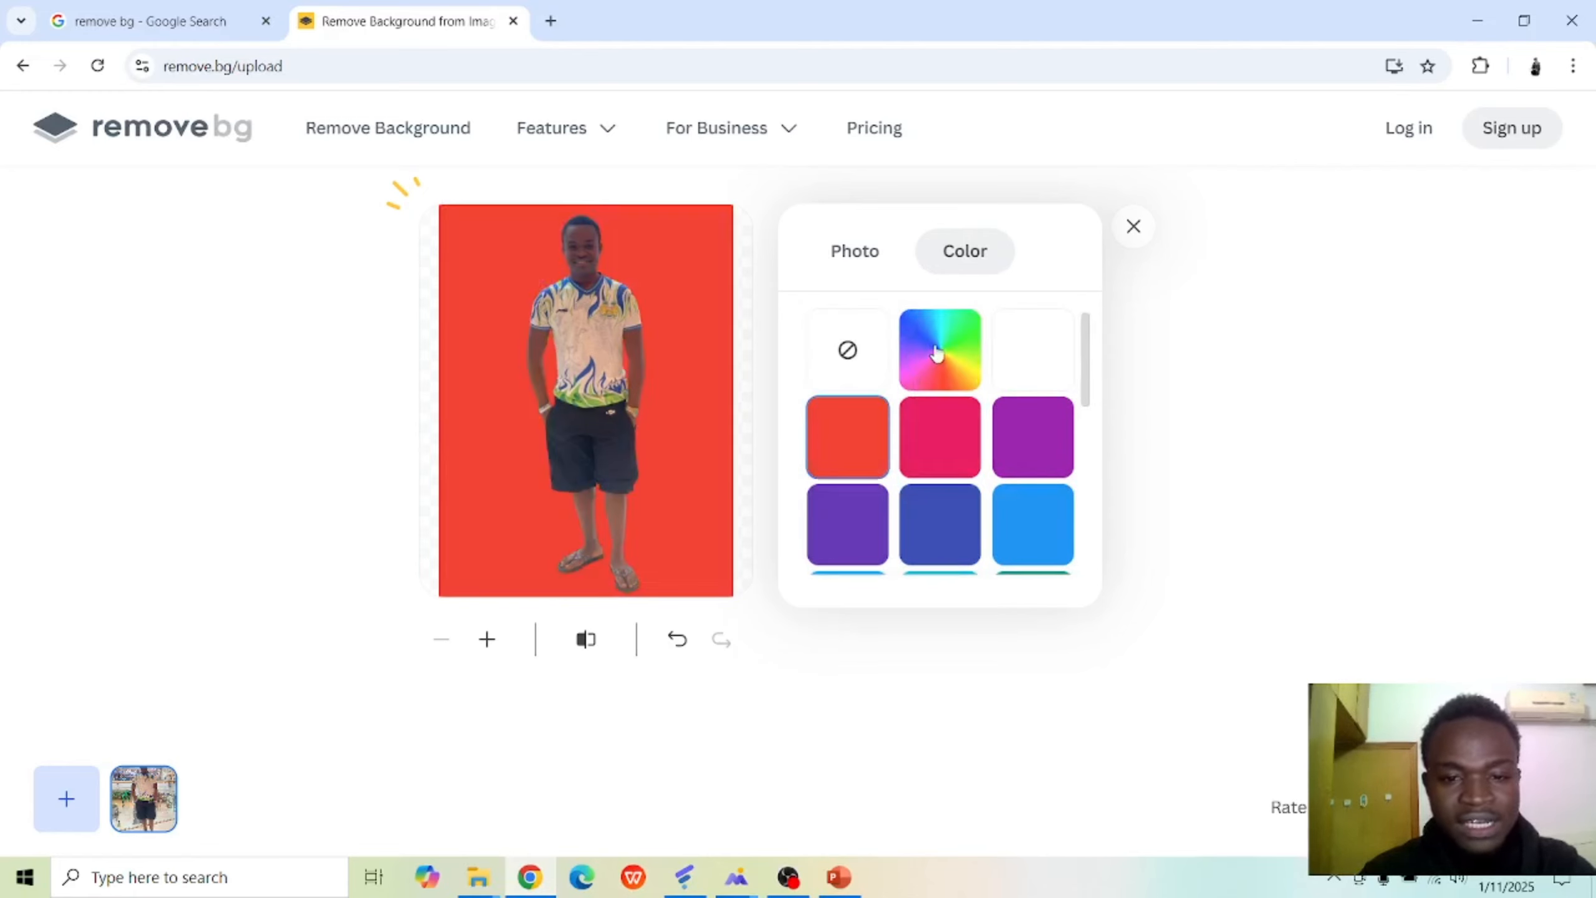
click(1034, 356)
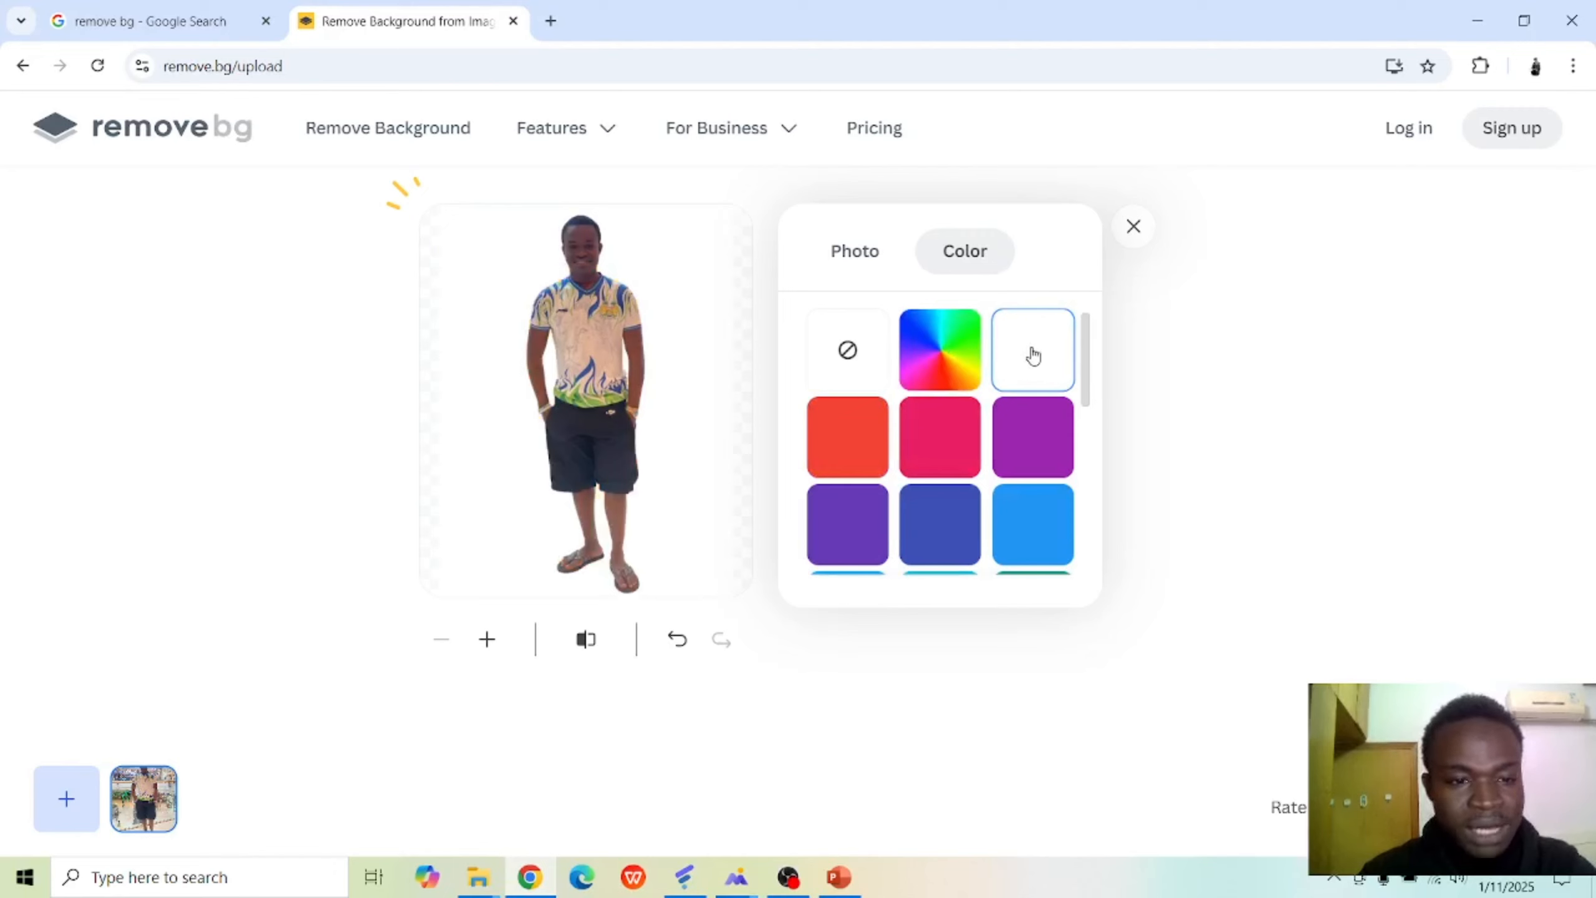
click(924, 362)
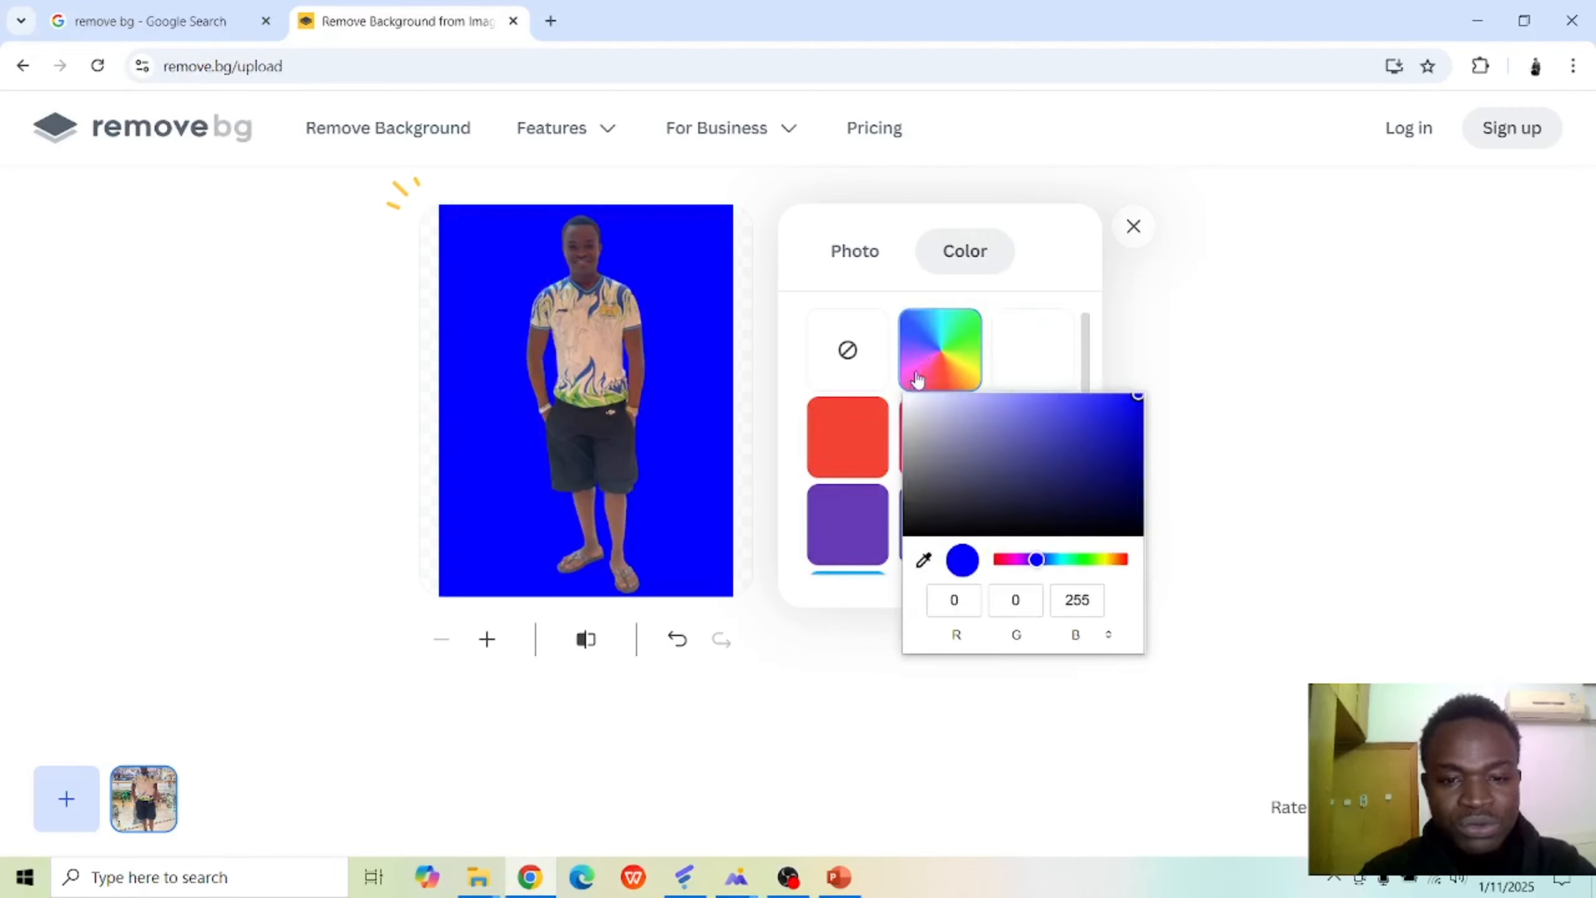
Download the cutout with a transparent background at 433 × 577 px and open the downloaded PNG.
click(867, 363)
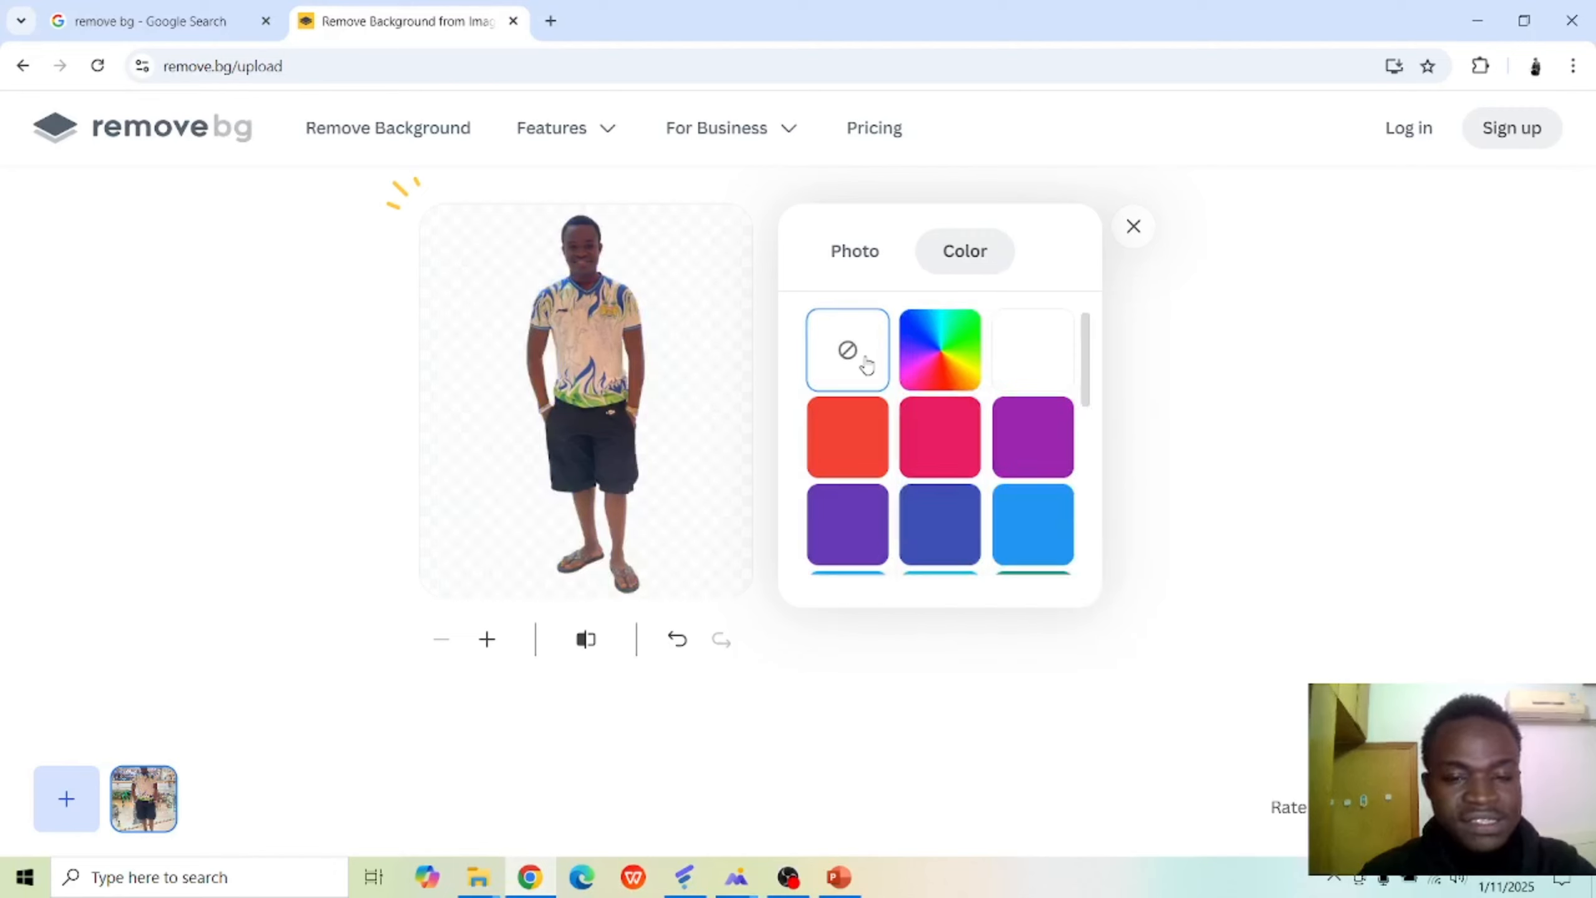
click(1134, 226)
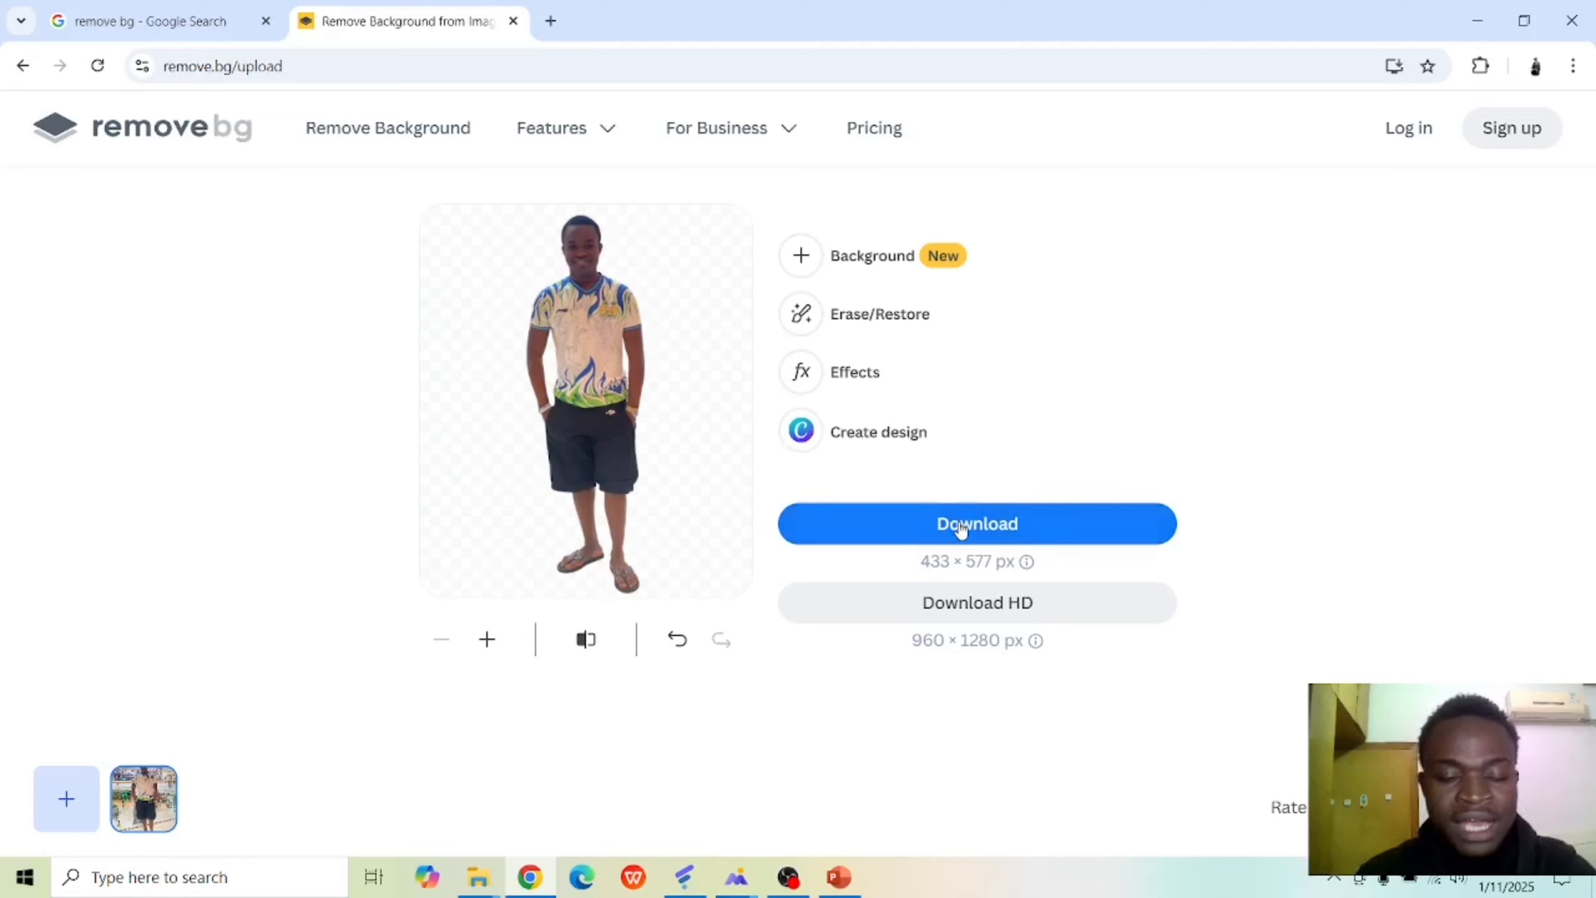
click(999, 536)
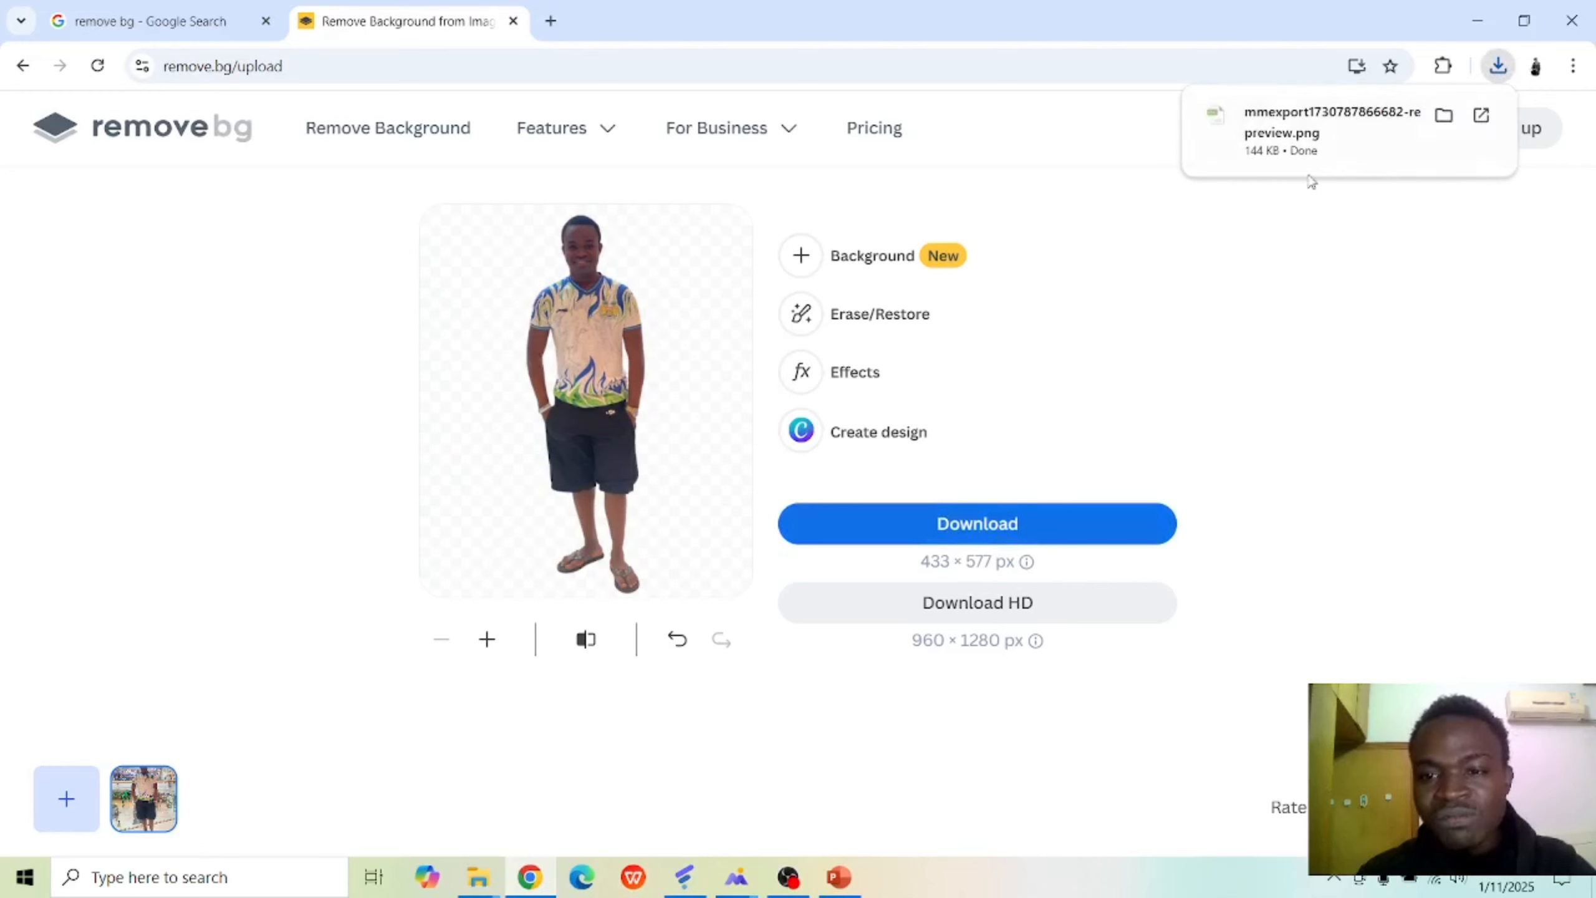
click(1325, 135)
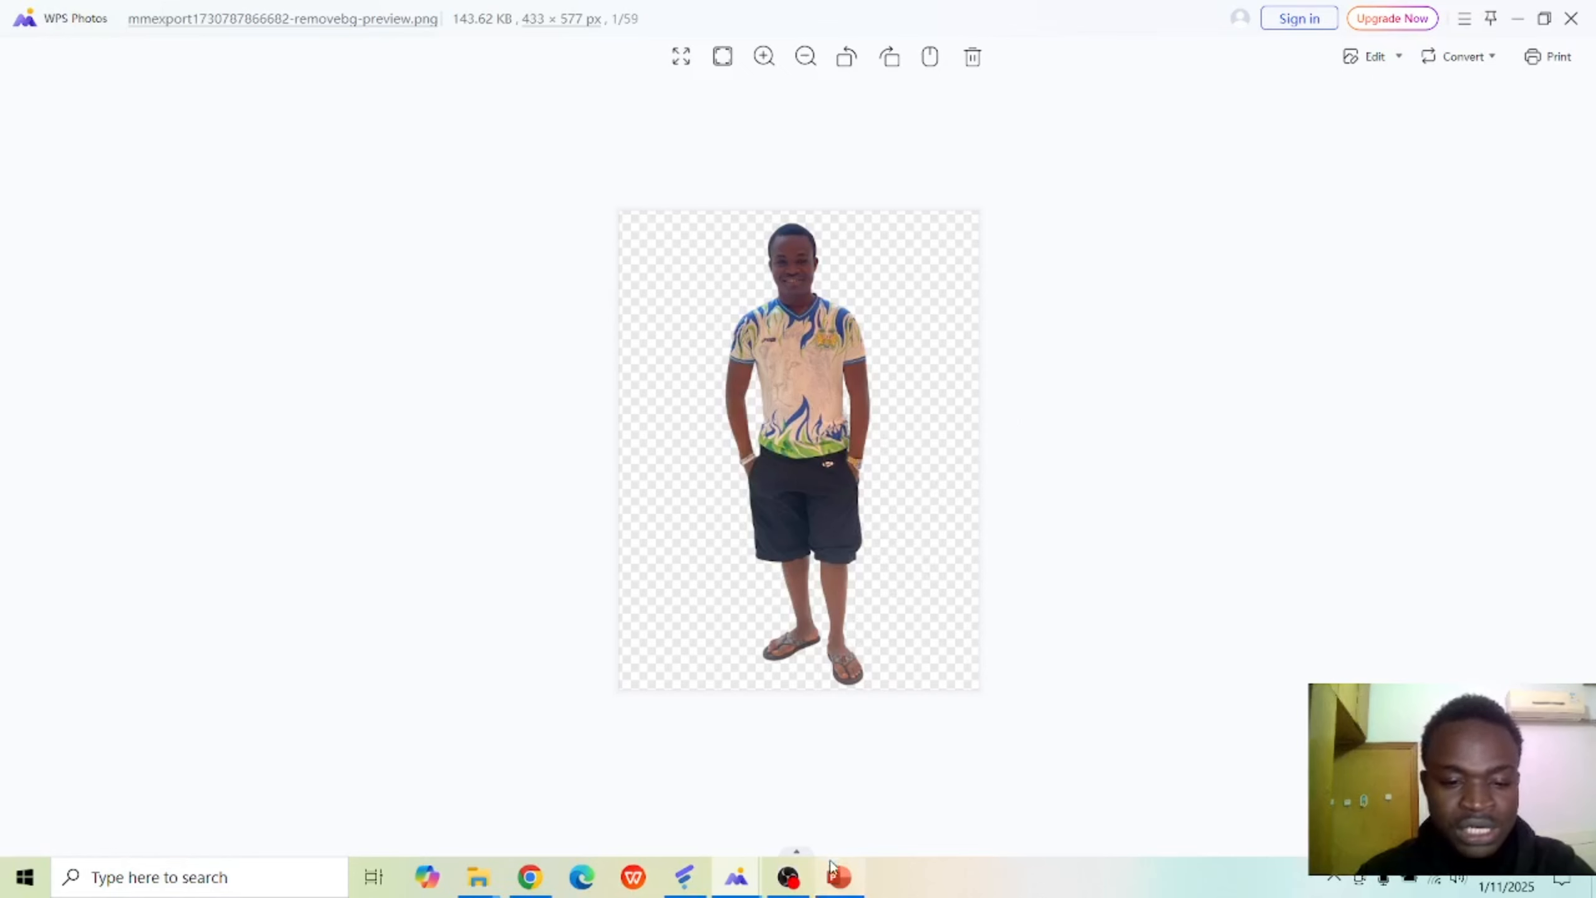
click(840, 880)
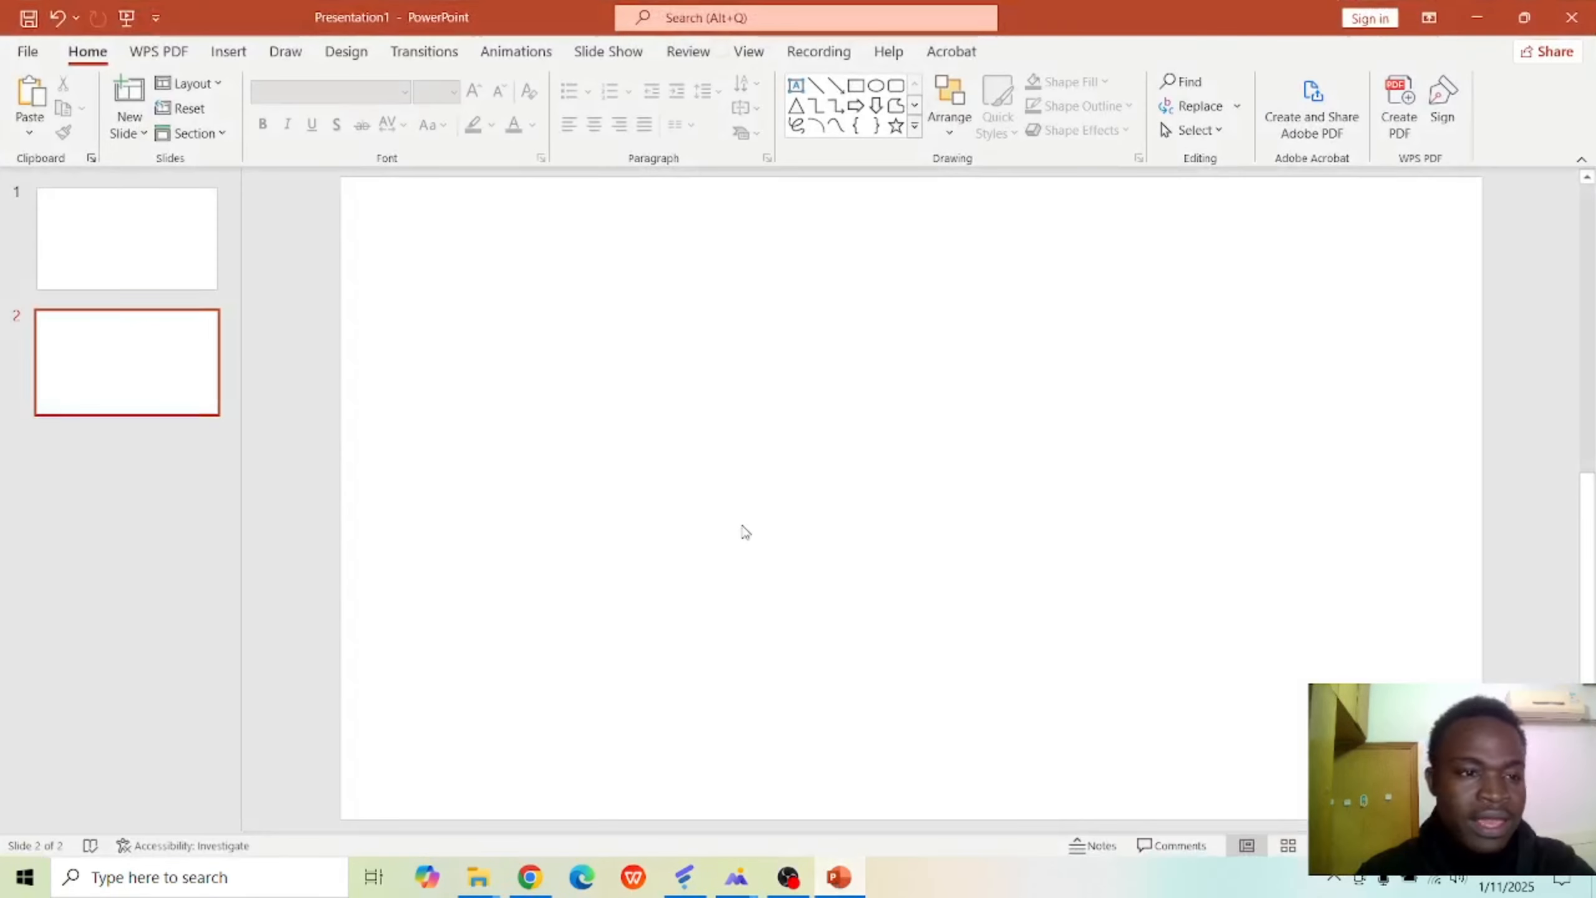
click(229, 53)
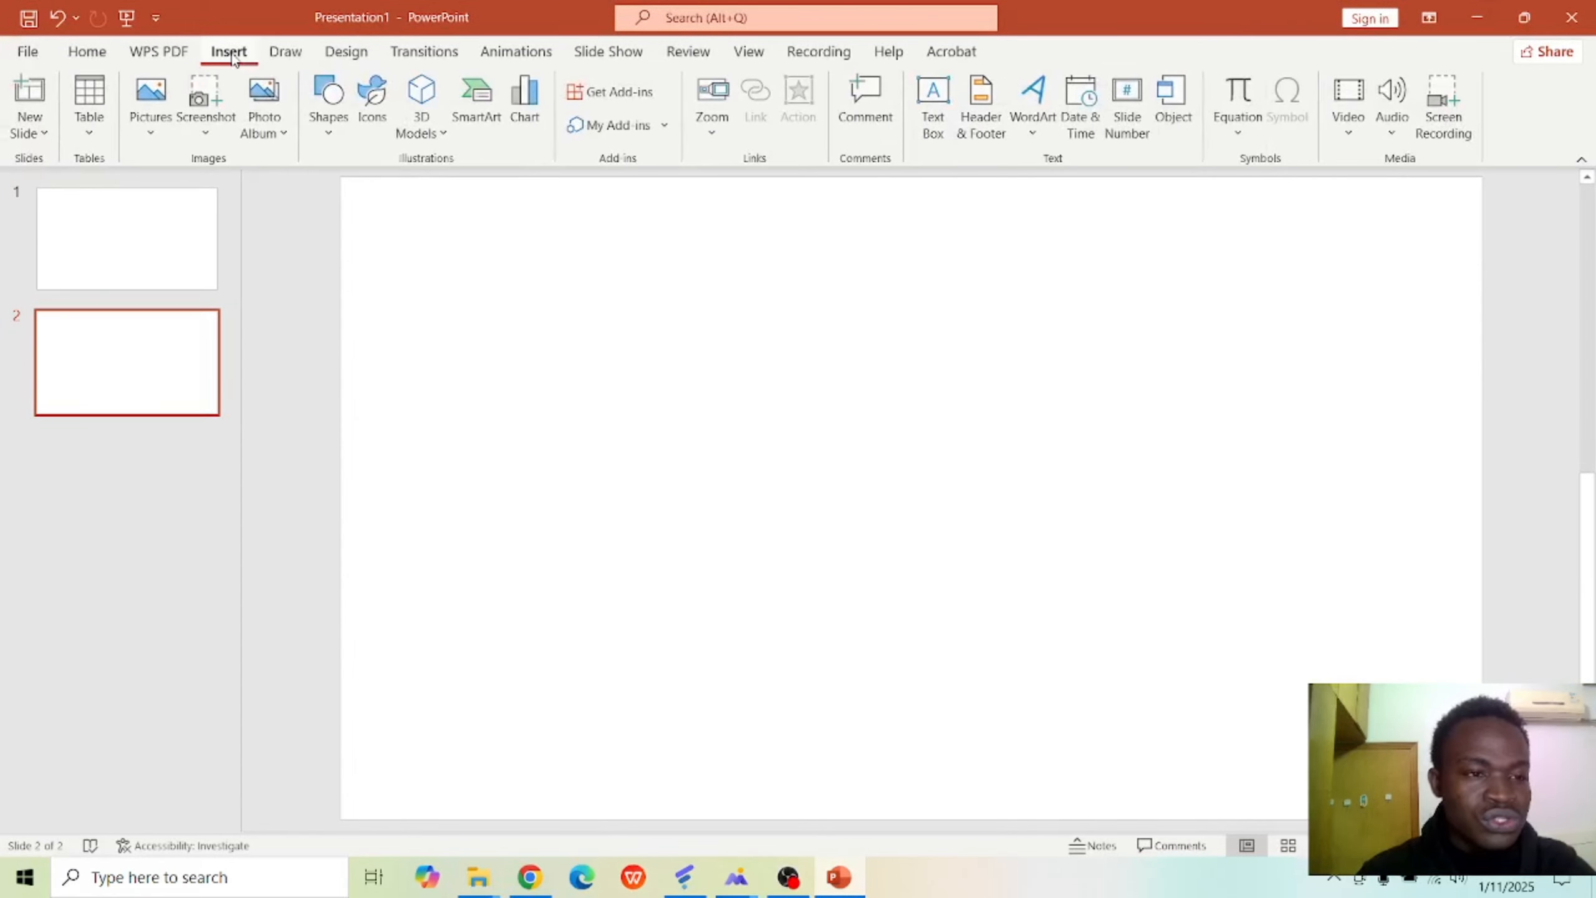
click(149, 107)
click(179, 202)
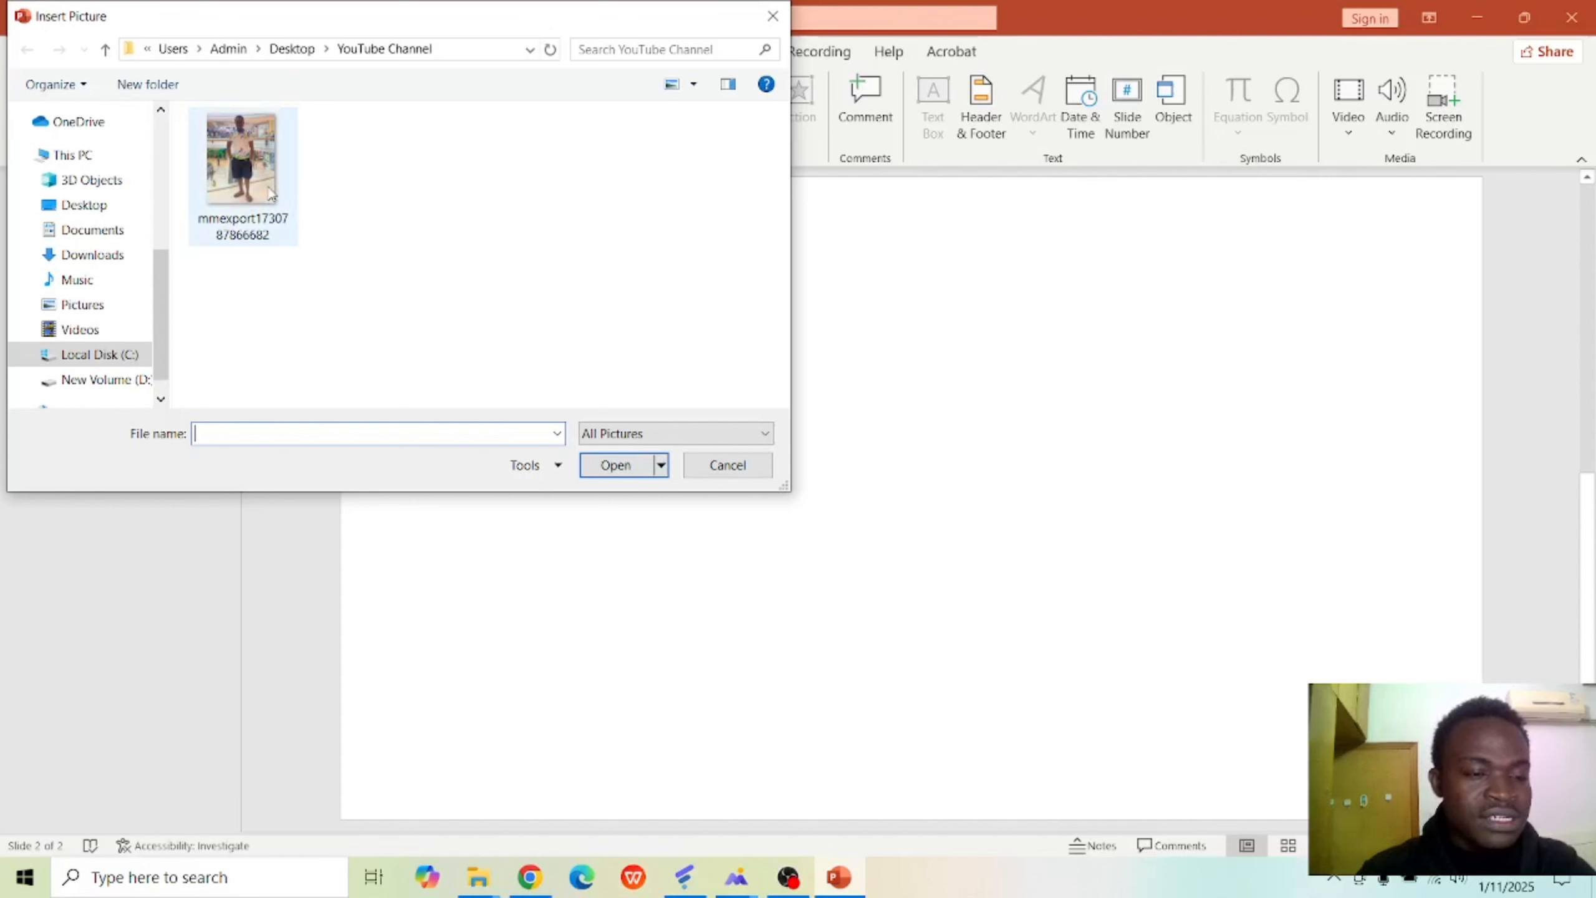
click(270, 193)
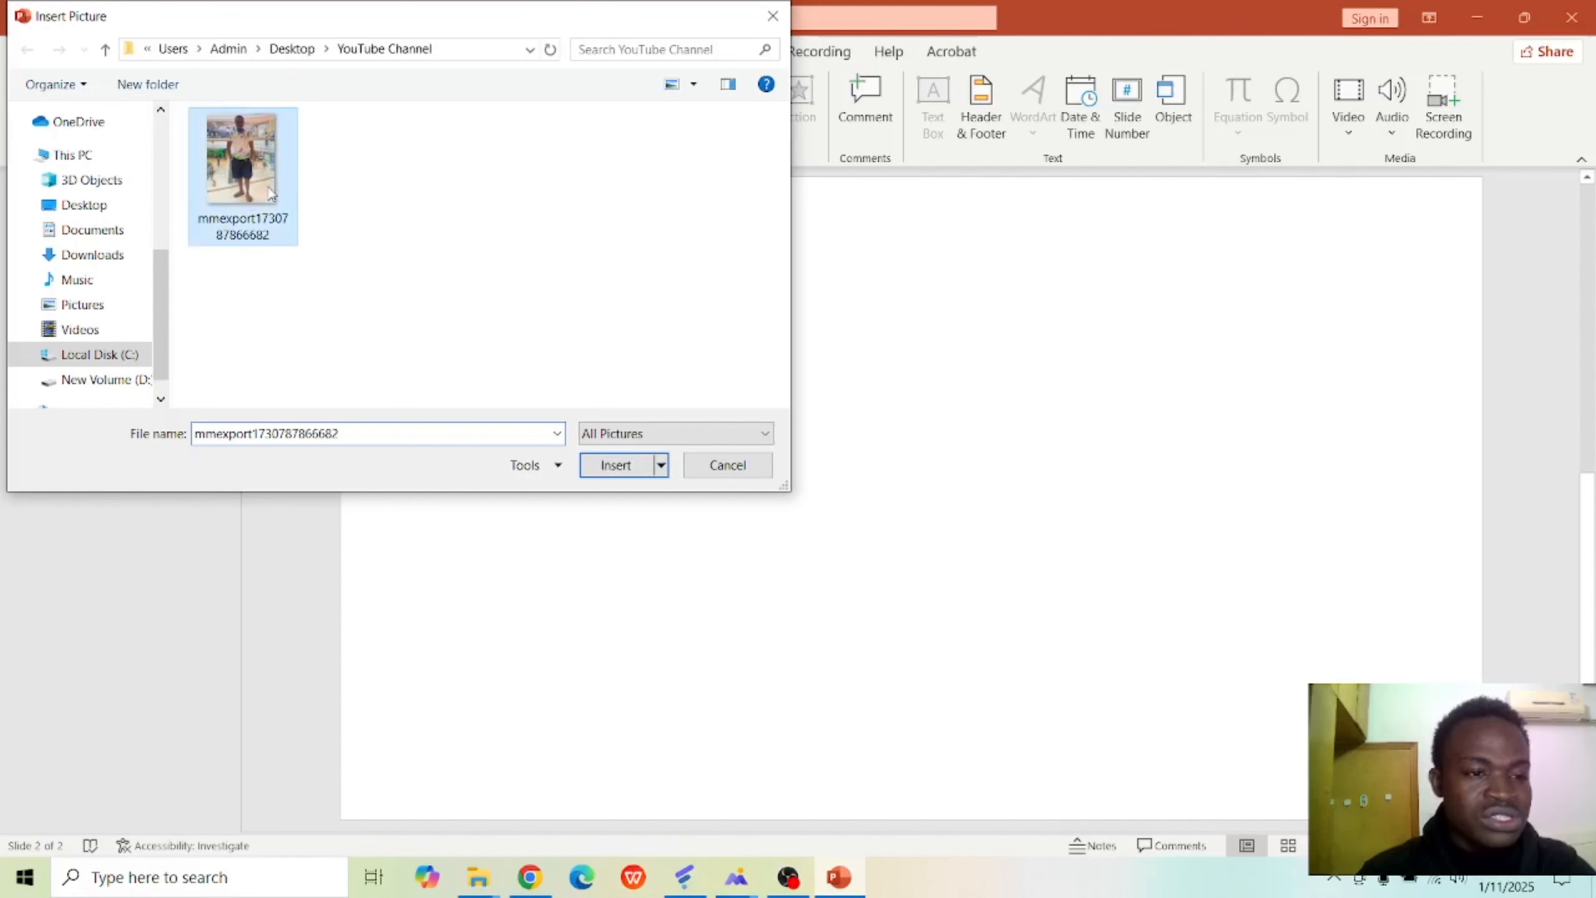
click(615, 466)
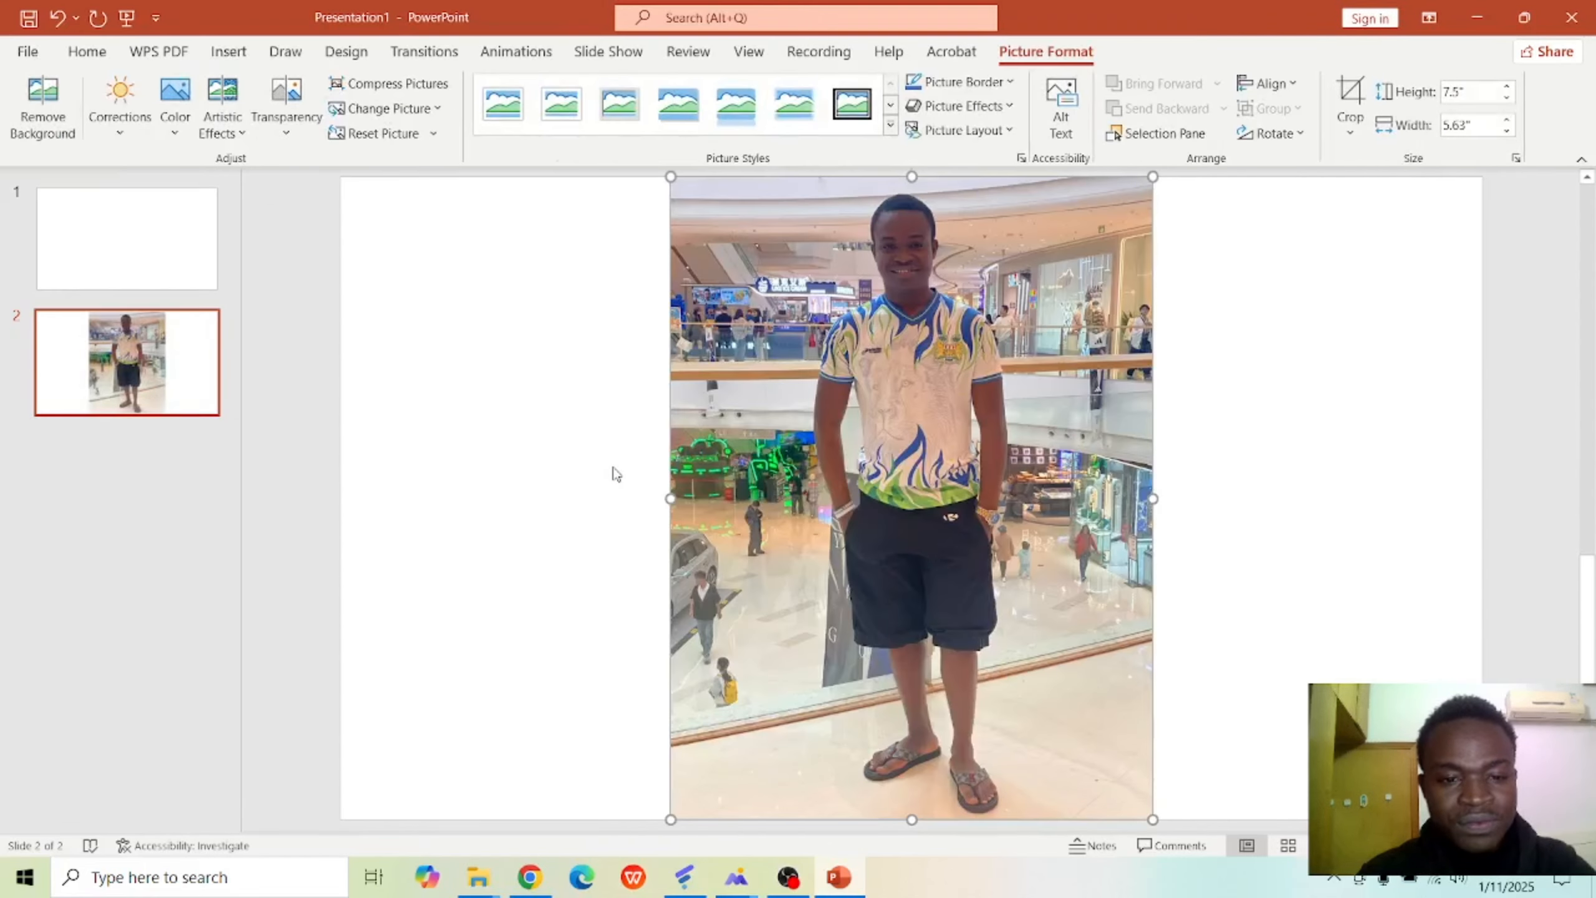
drag(947, 409, 723, 429)
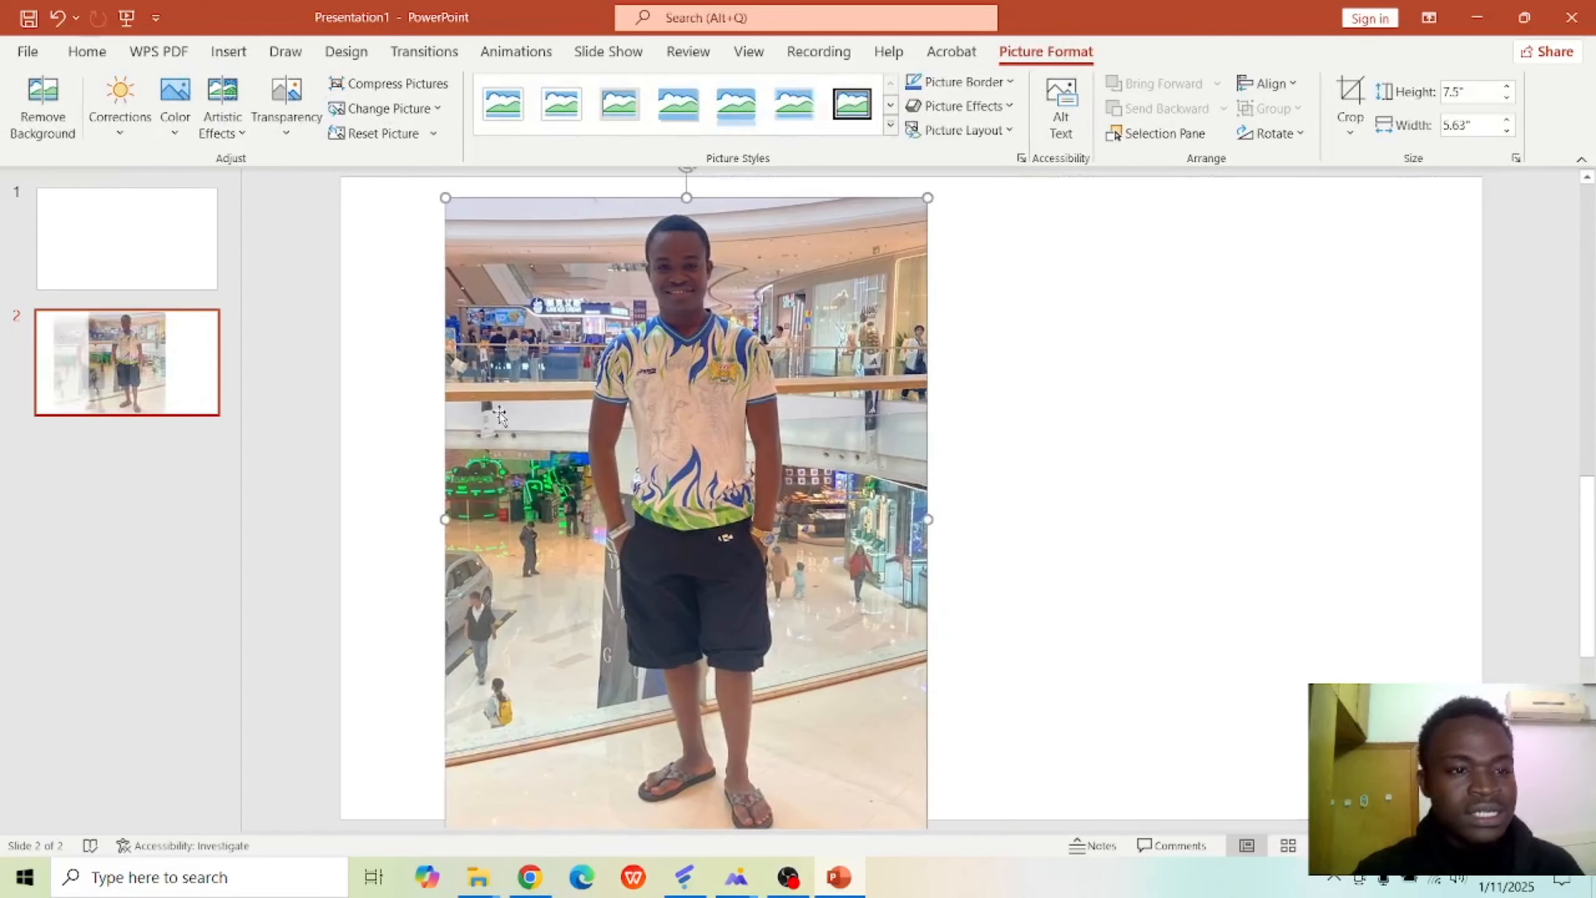
click(237, 62)
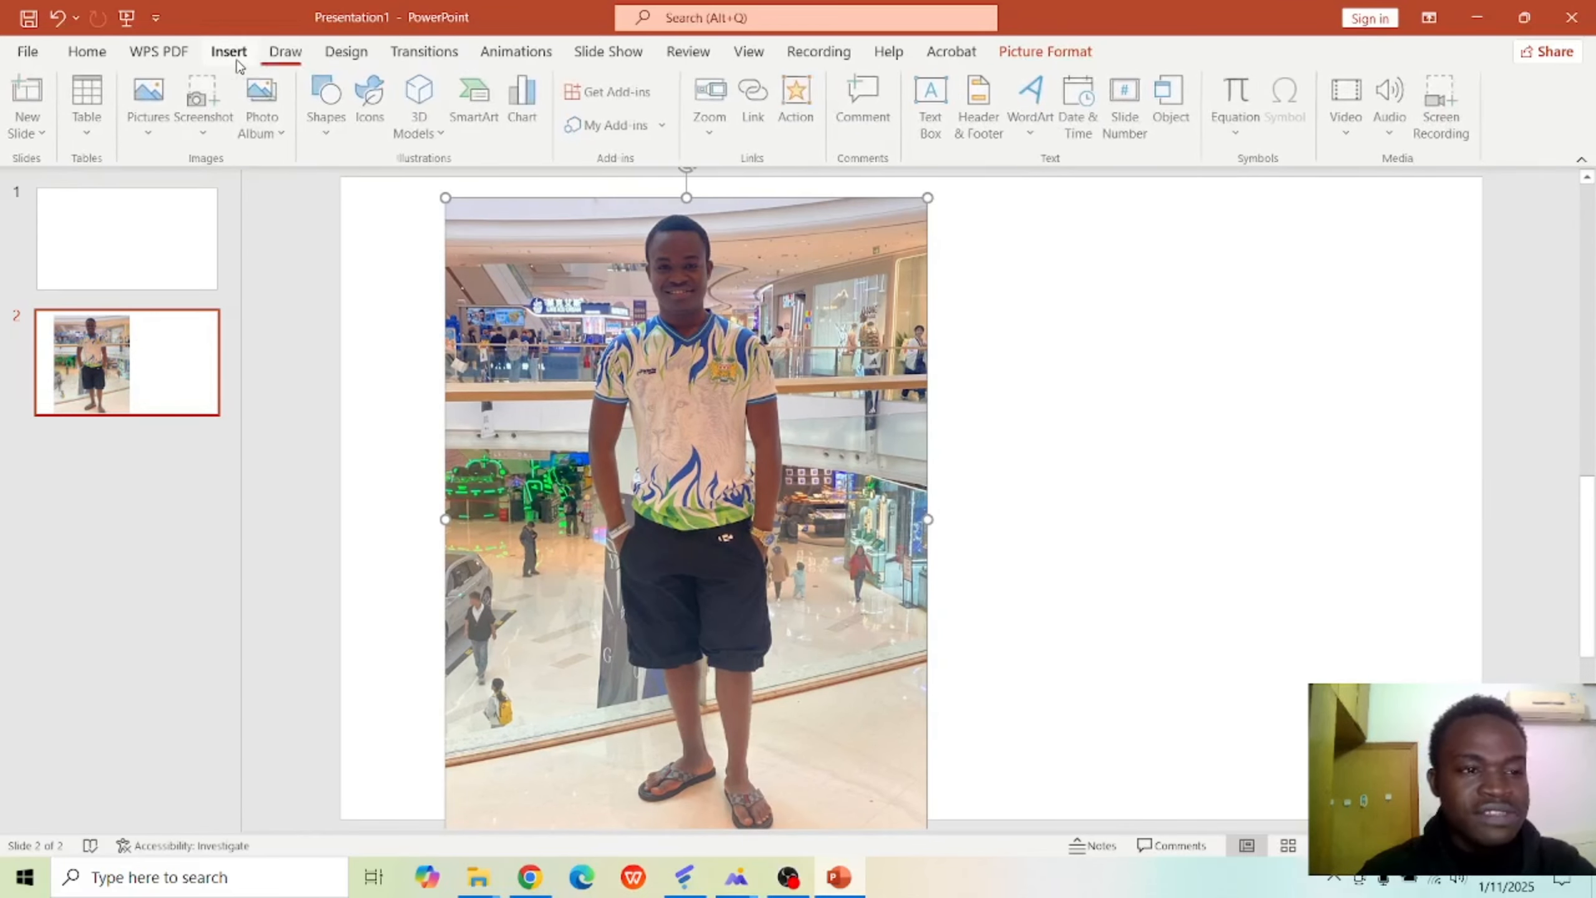
click(141, 101)
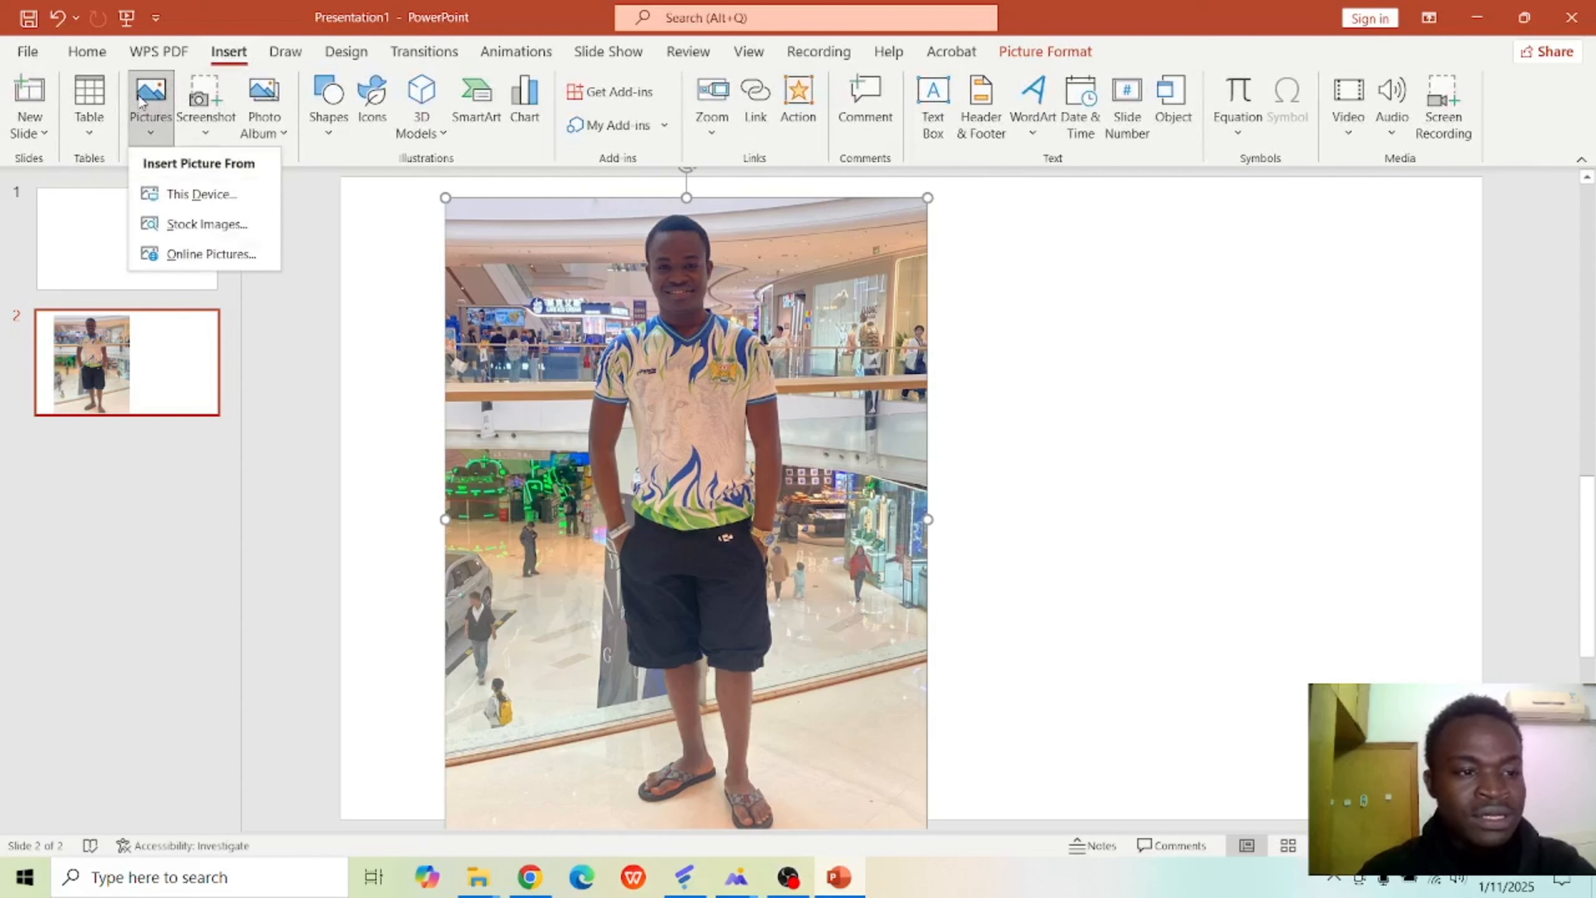
click(194, 194)
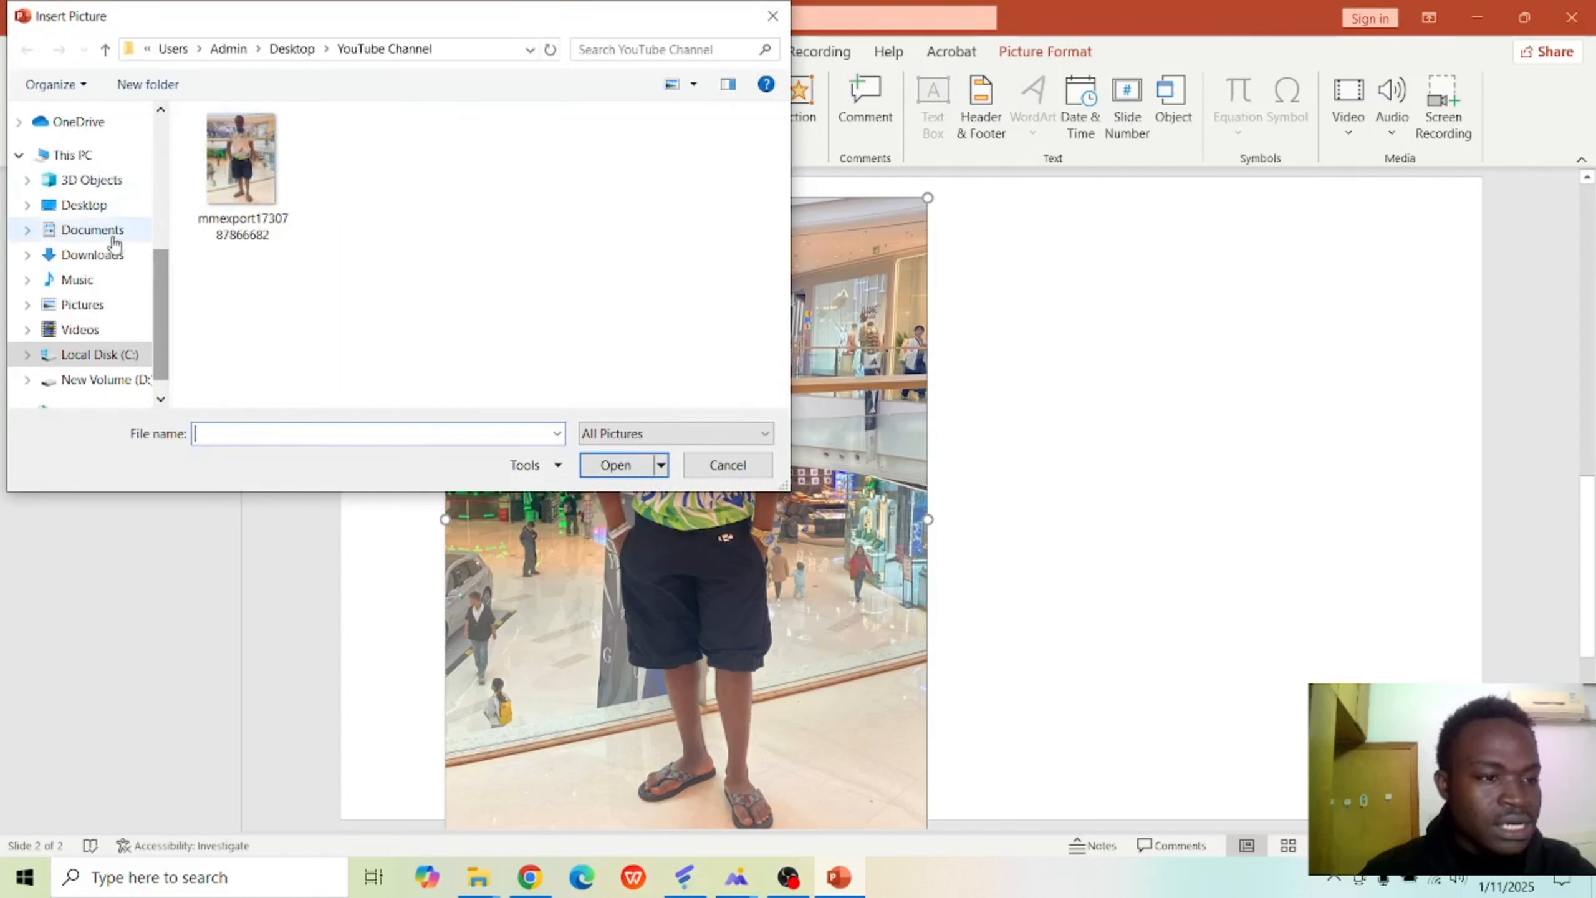
click(105, 213)
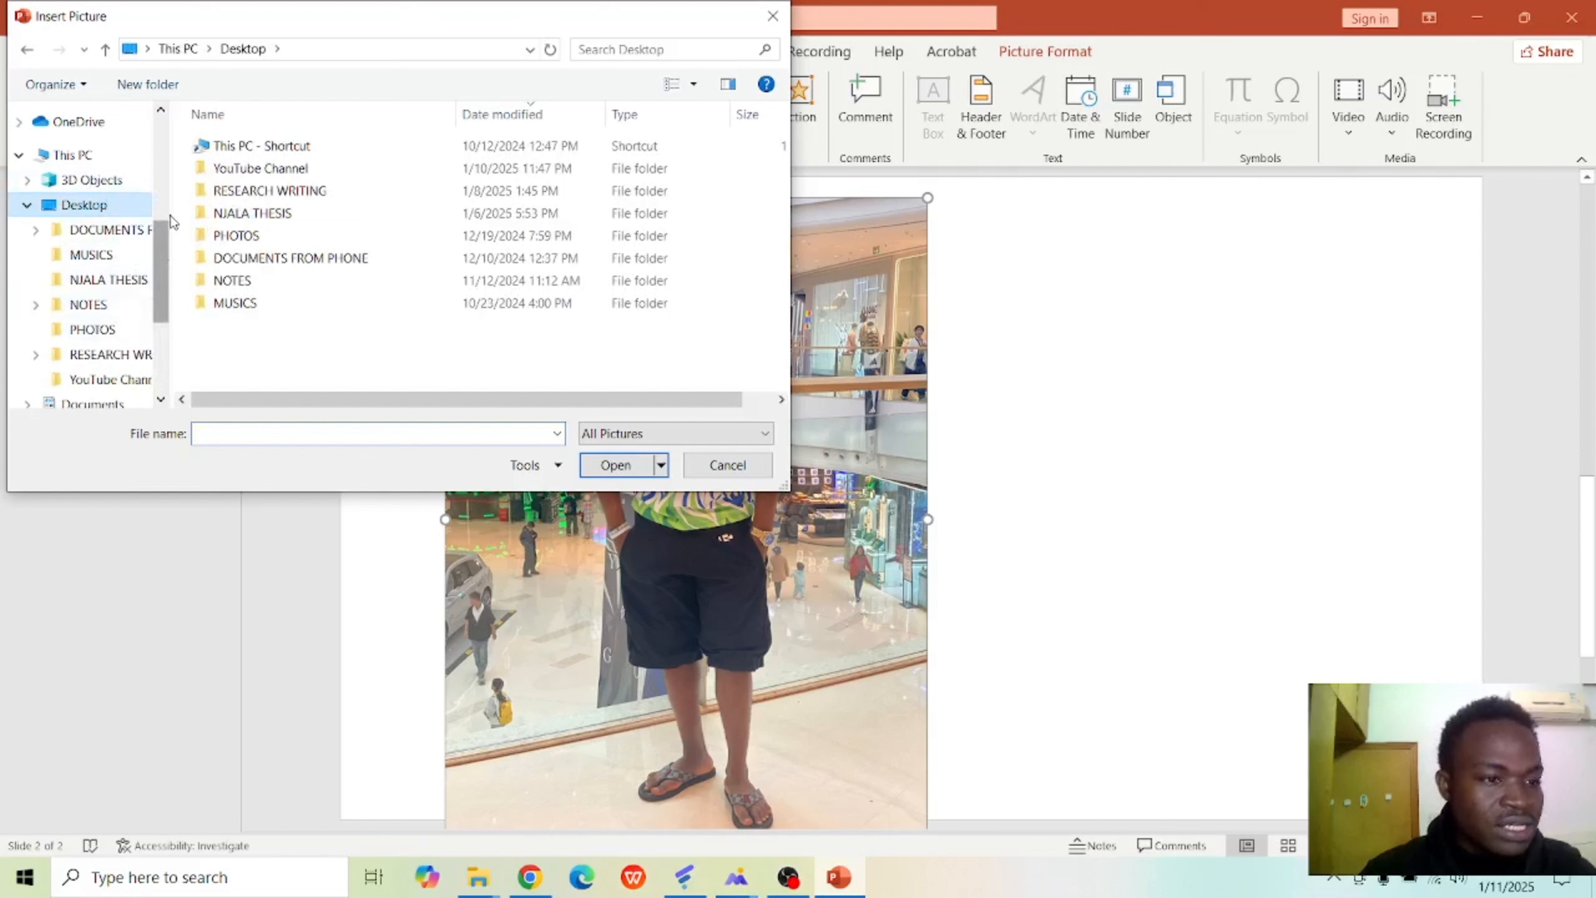
scroll(164, 197, up, 4)
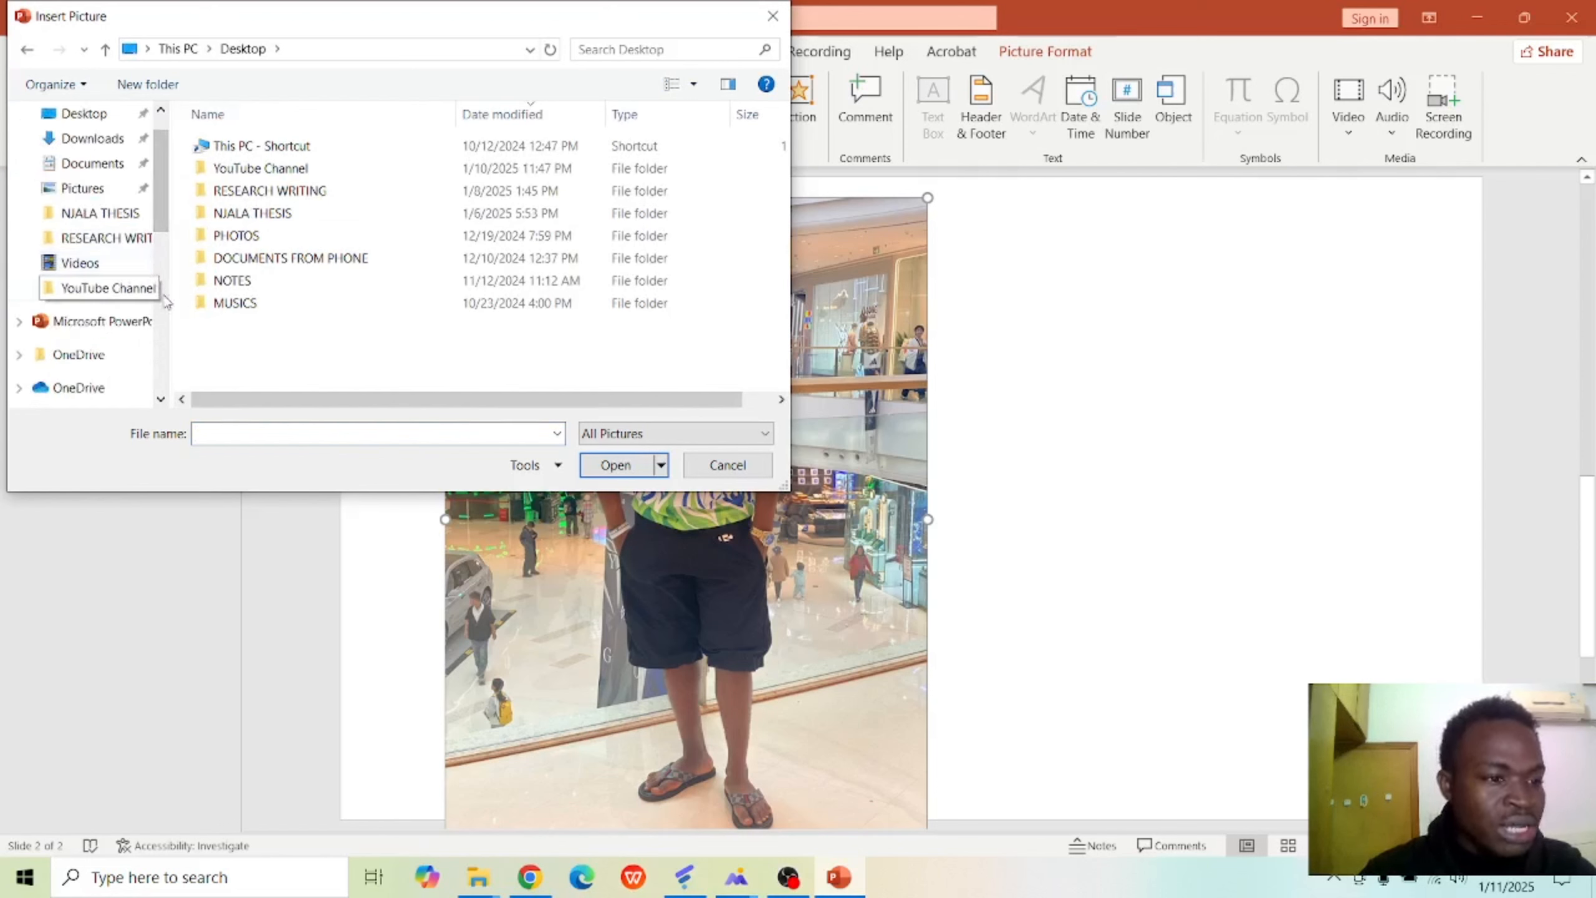
scroll(162, 120, up, 1)
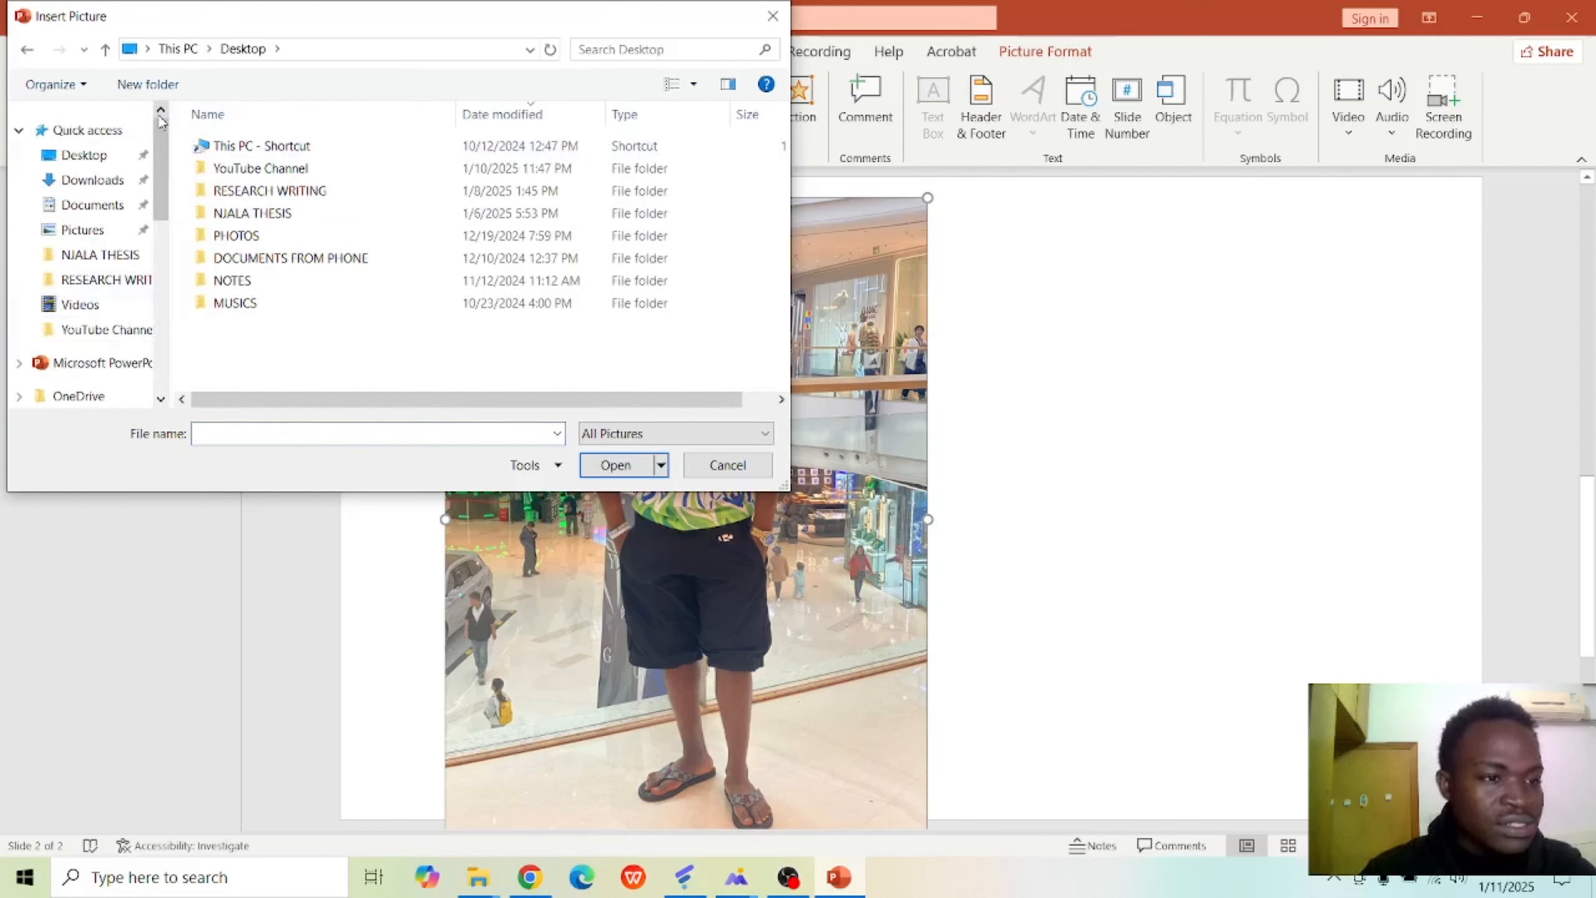
click(100, 183)
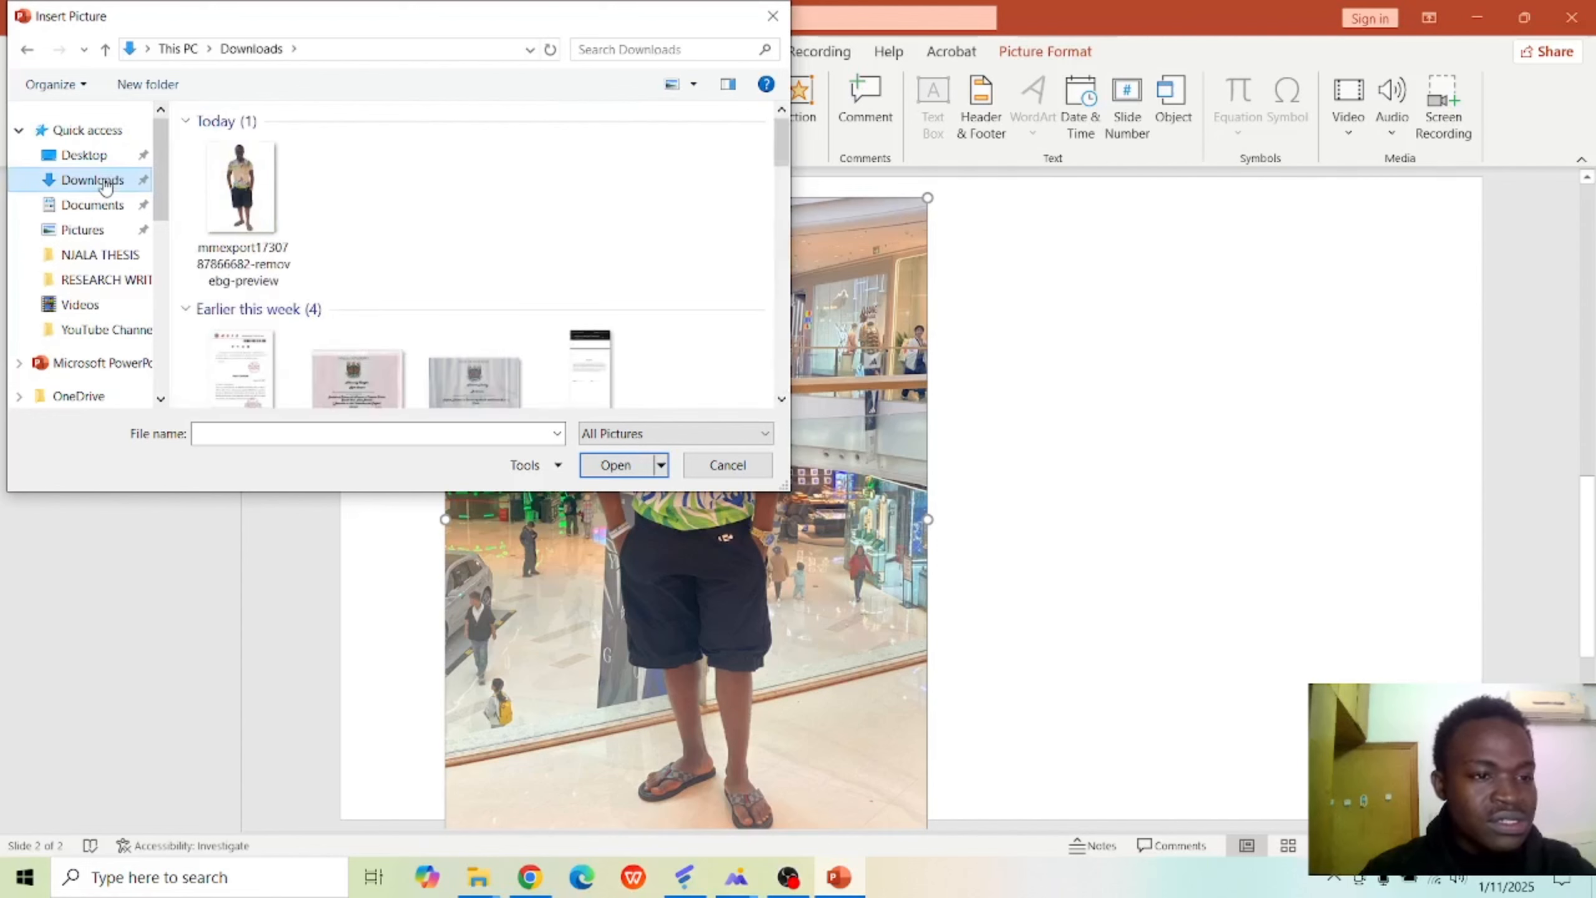
click(243, 188)
click(617, 472)
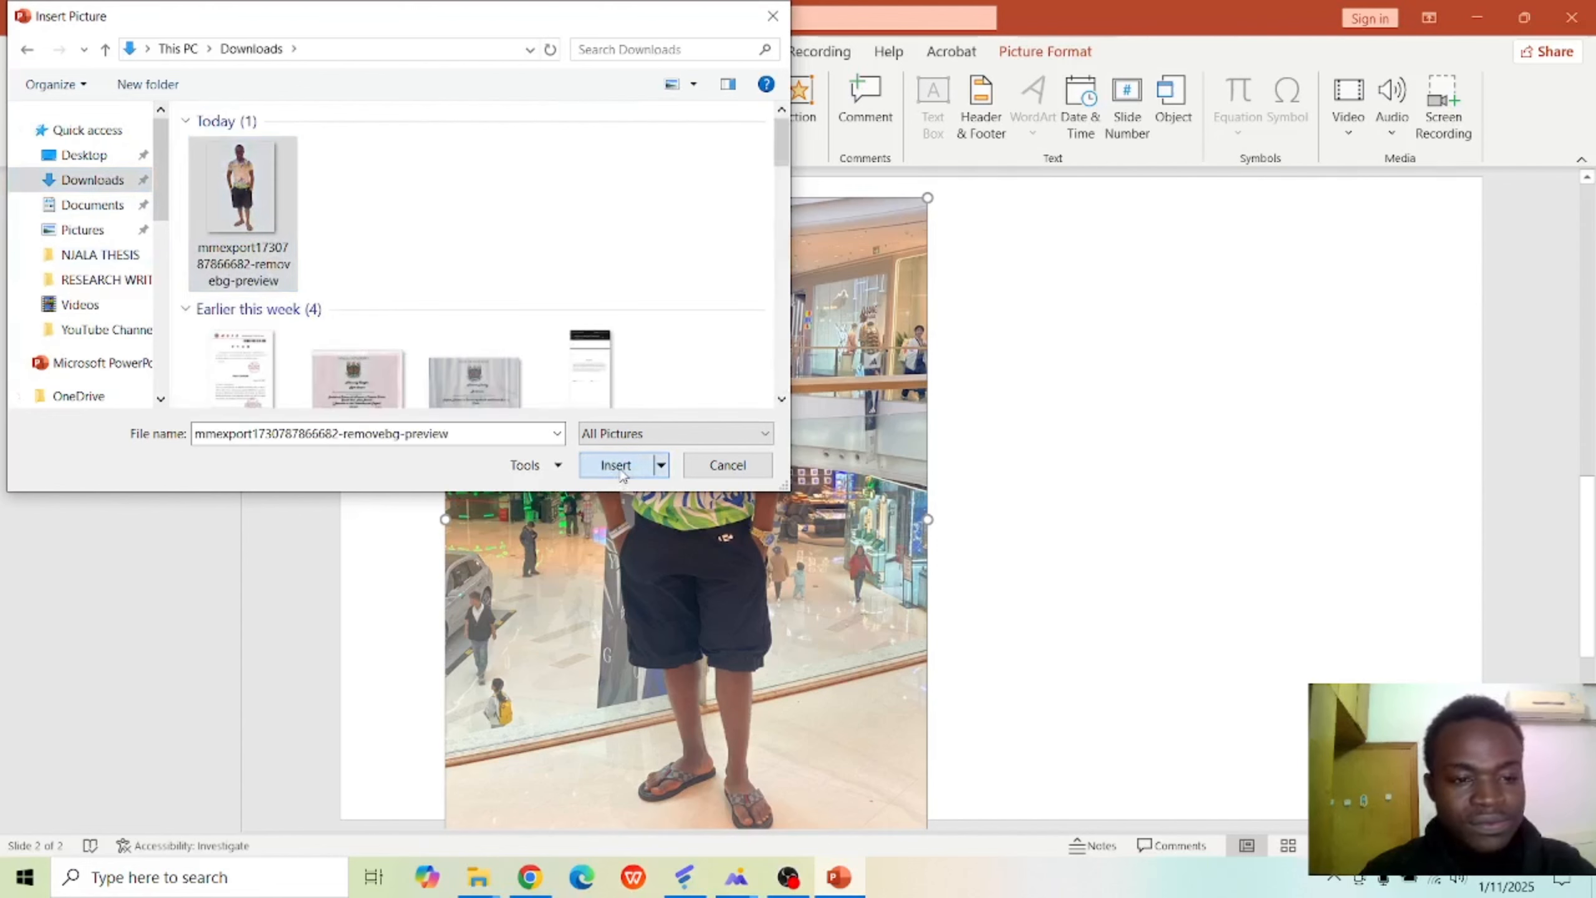
Enlarge the cutout to about 7.28" × 5.46" and arrange it beside the original photo, with both pictures shifted toward the slide's left side.
drag(991, 475, 1227, 439)
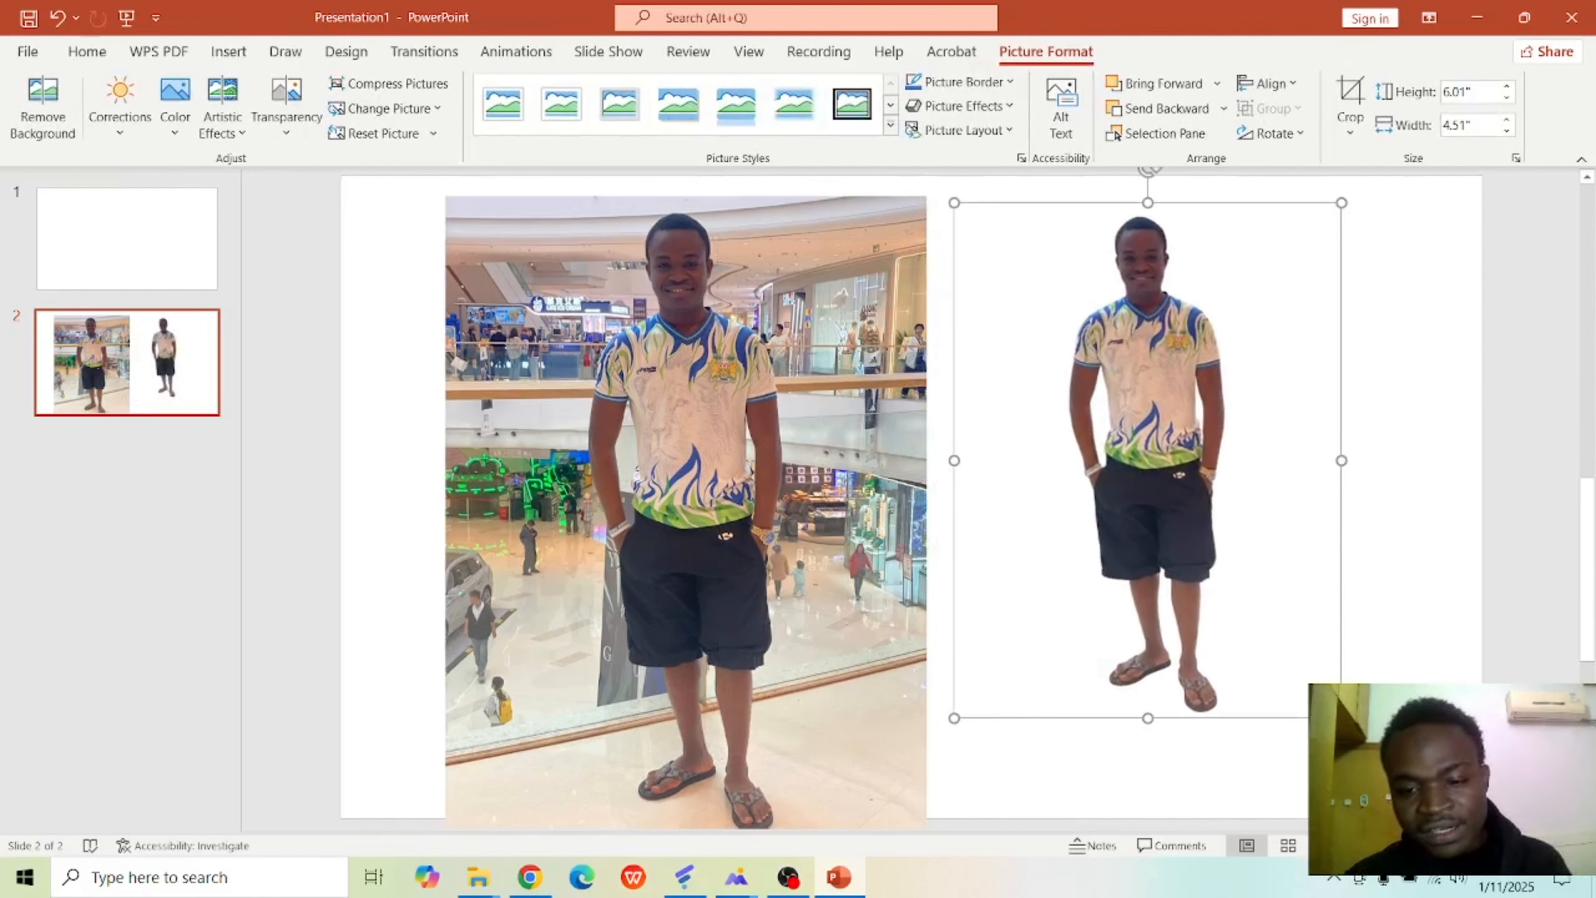
drag(1342, 718, 1423, 825)
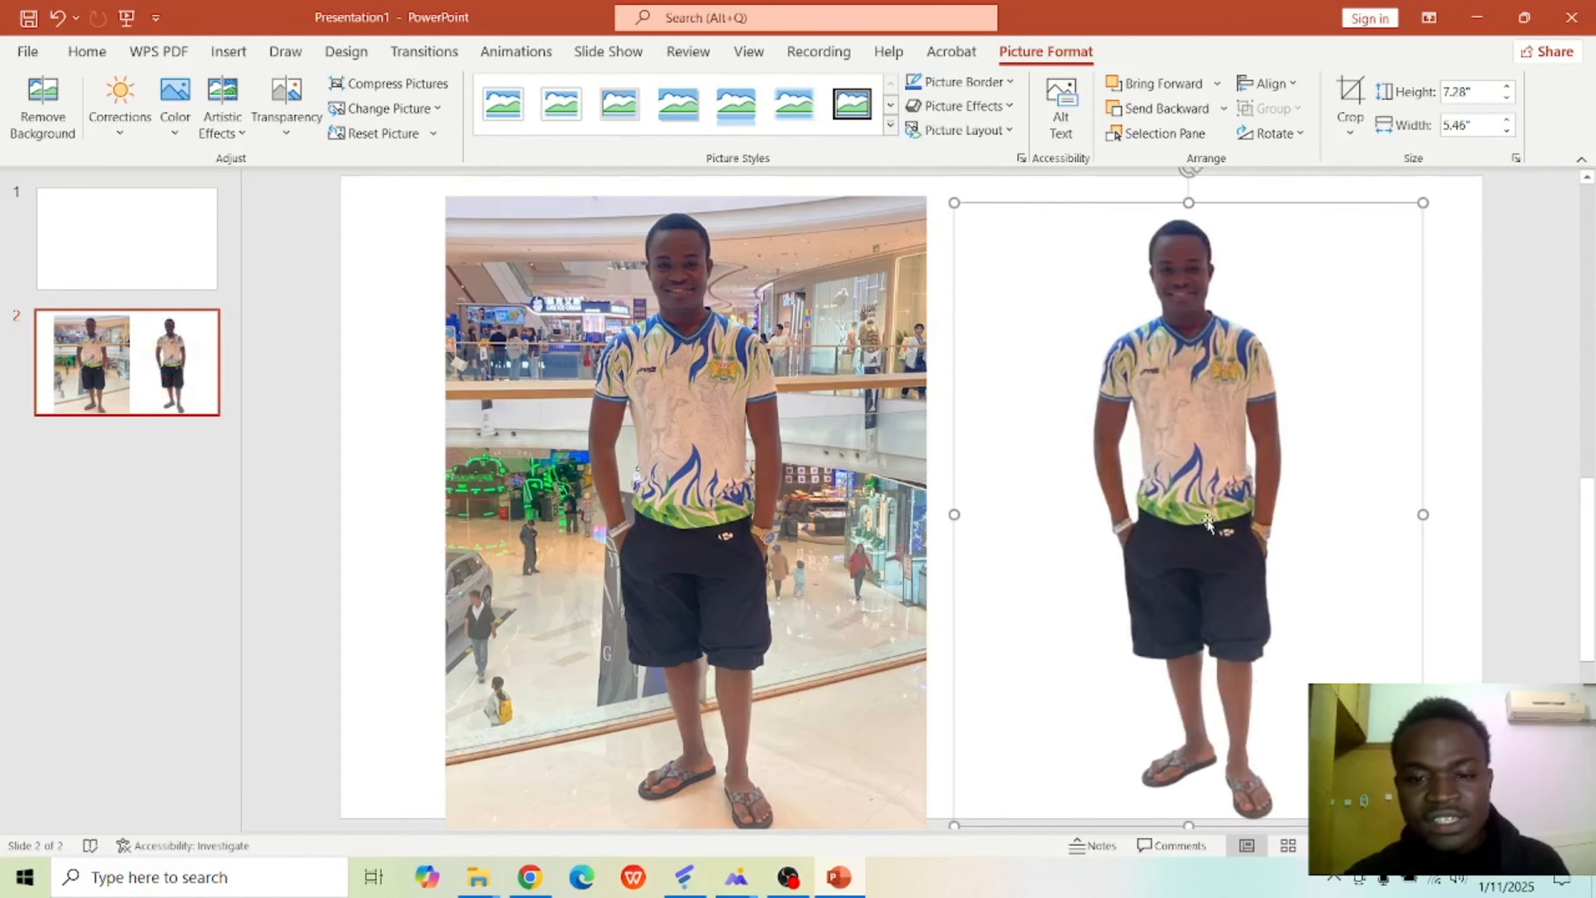
drag(1207, 523, 1102, 514)
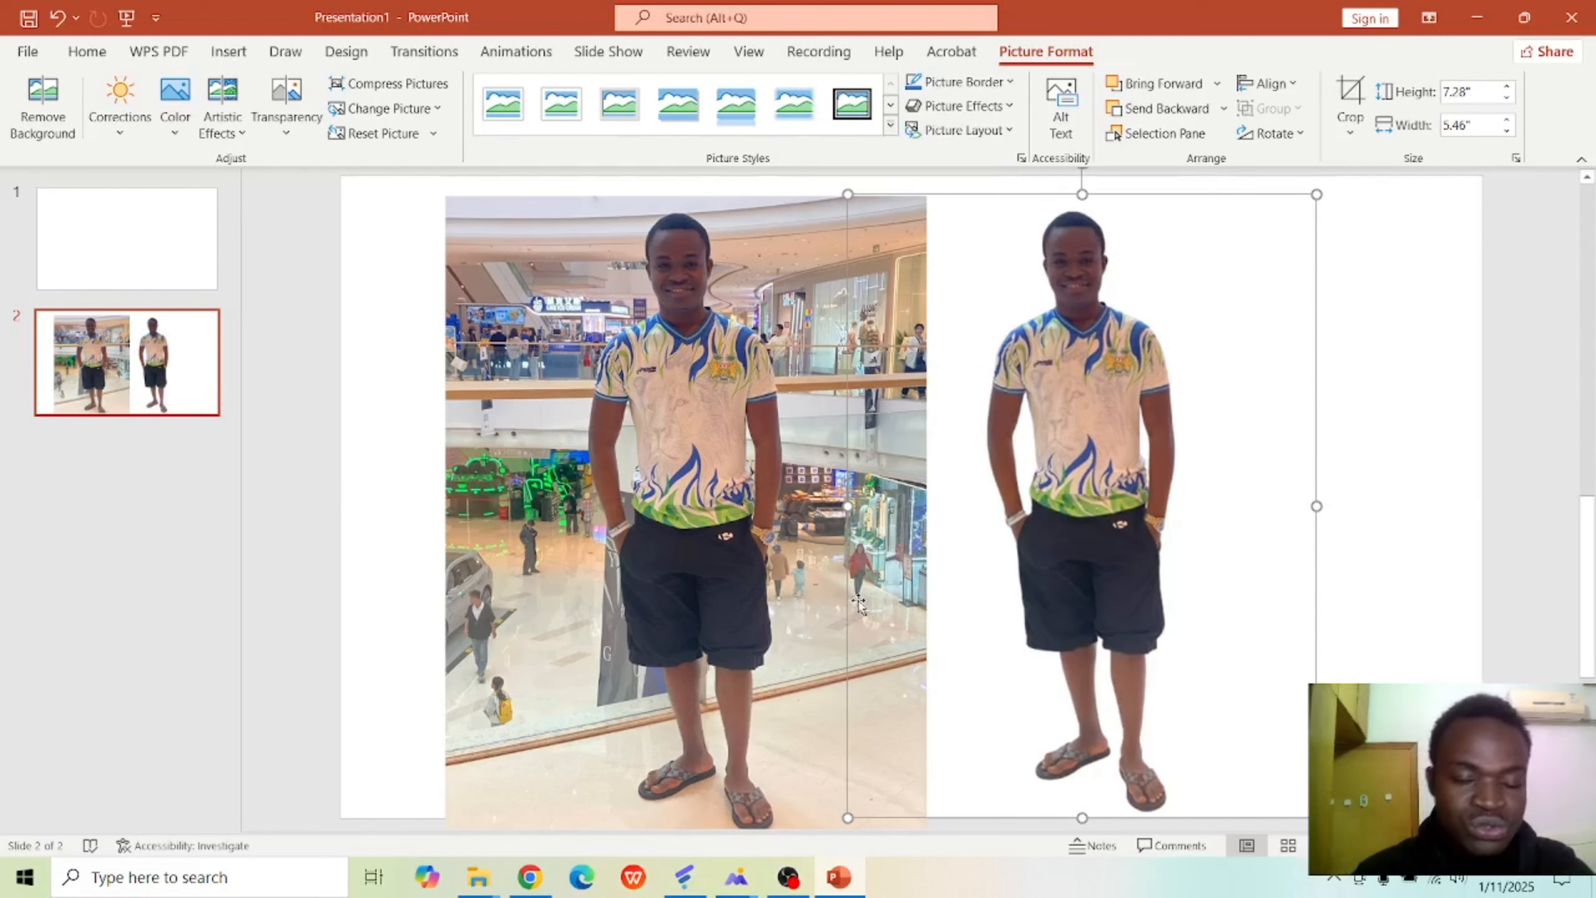
drag(718, 542, 541, 541)
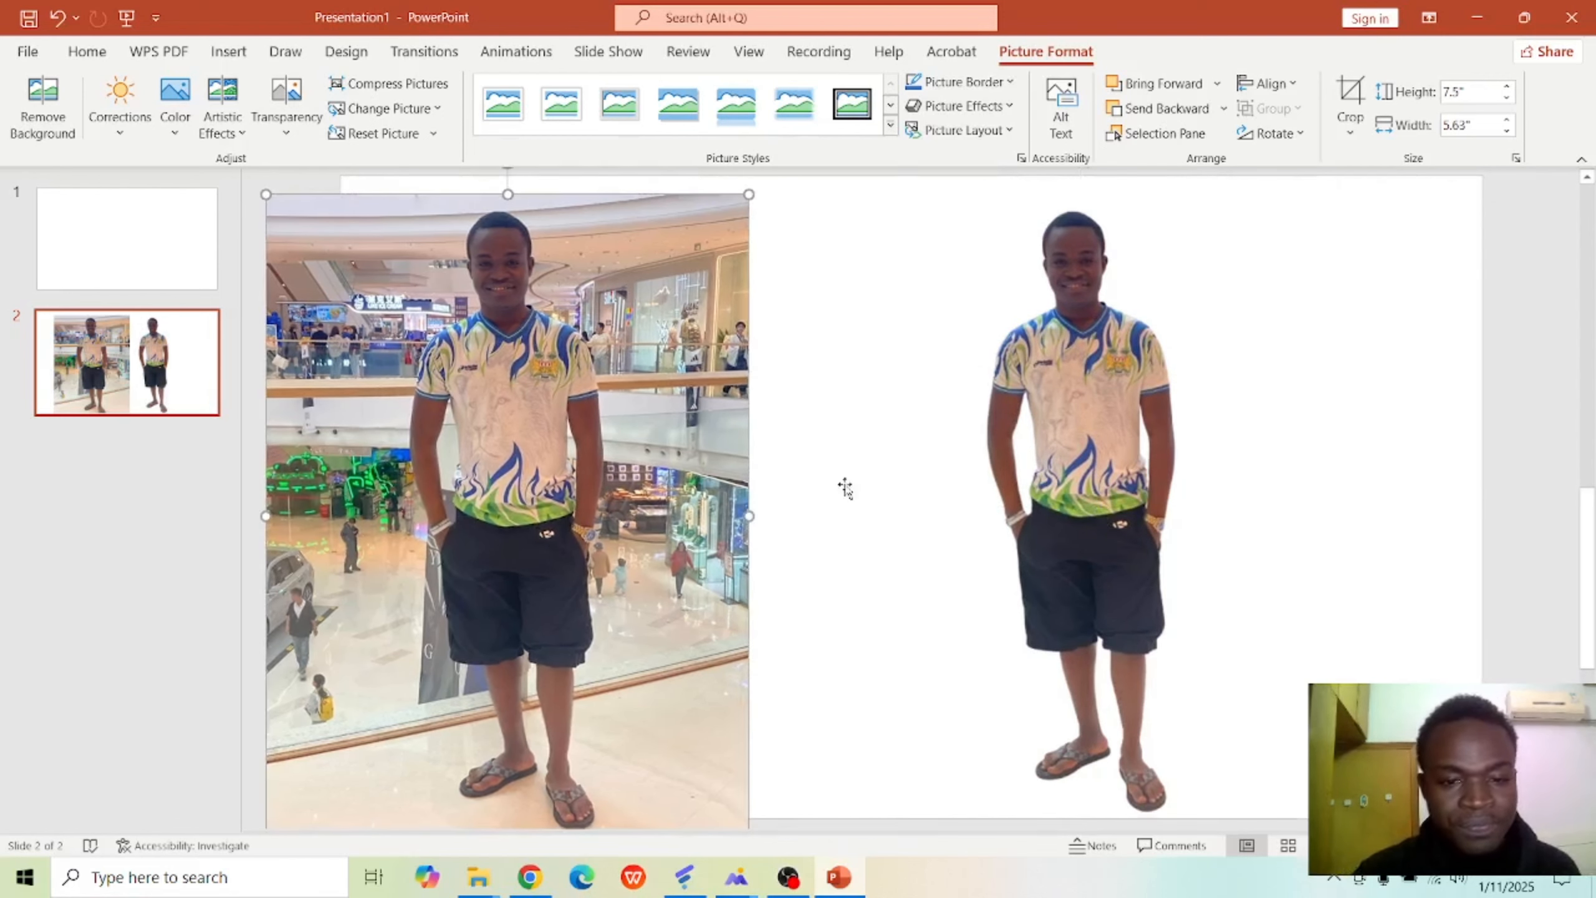
drag(1059, 510, 855, 510)
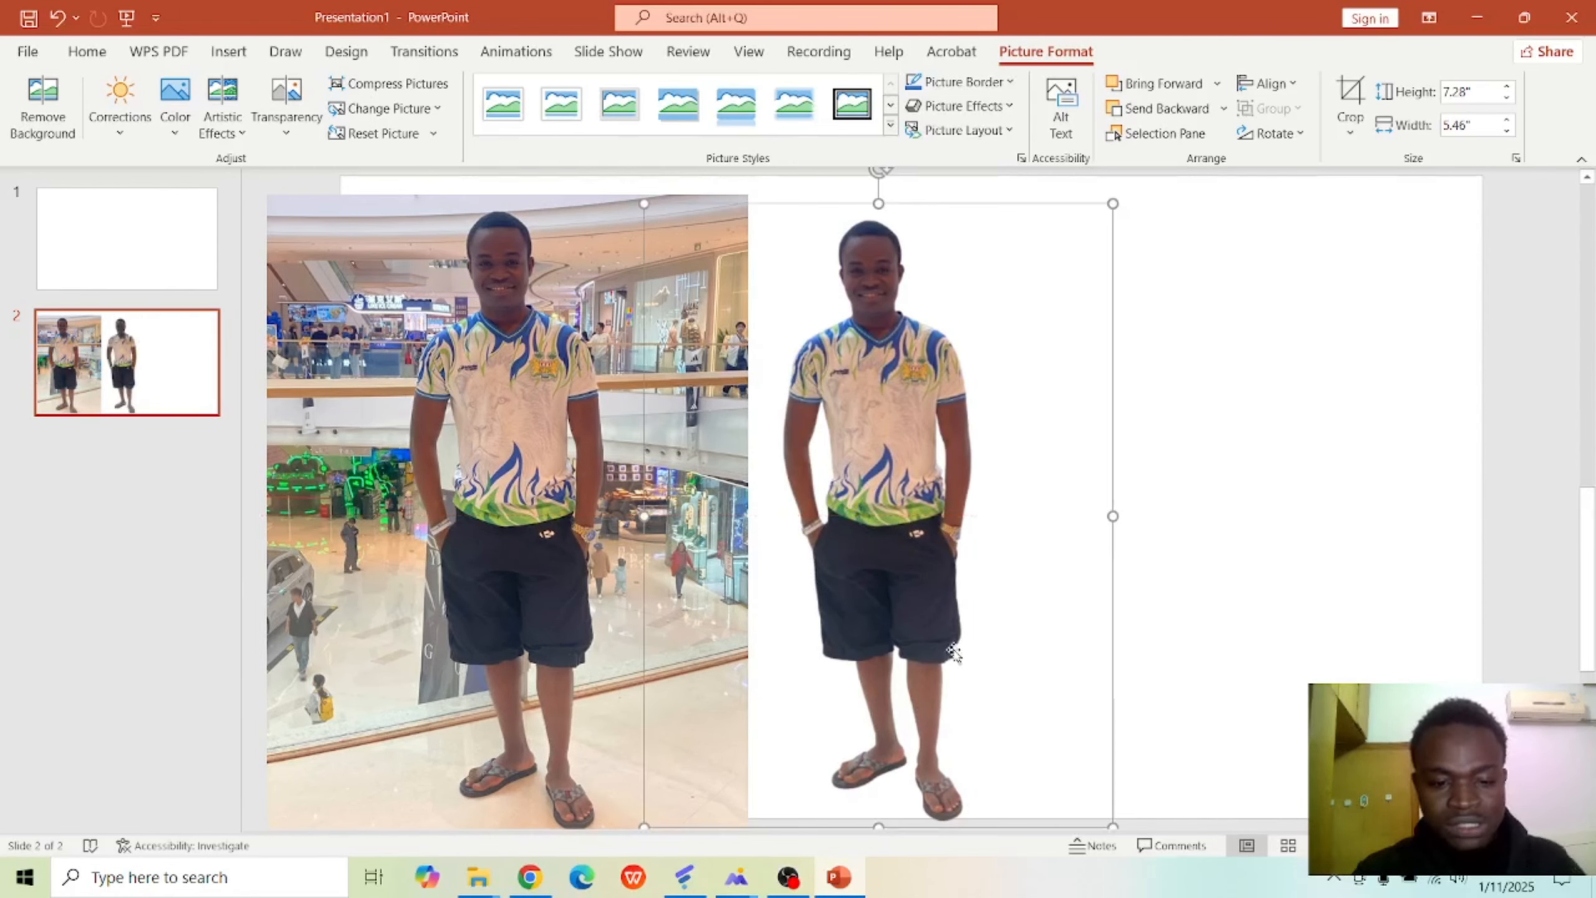
Switch to remove.bg in Chrome and set the sandy beach photo with palm trees as the cutout's background.
click(531, 876)
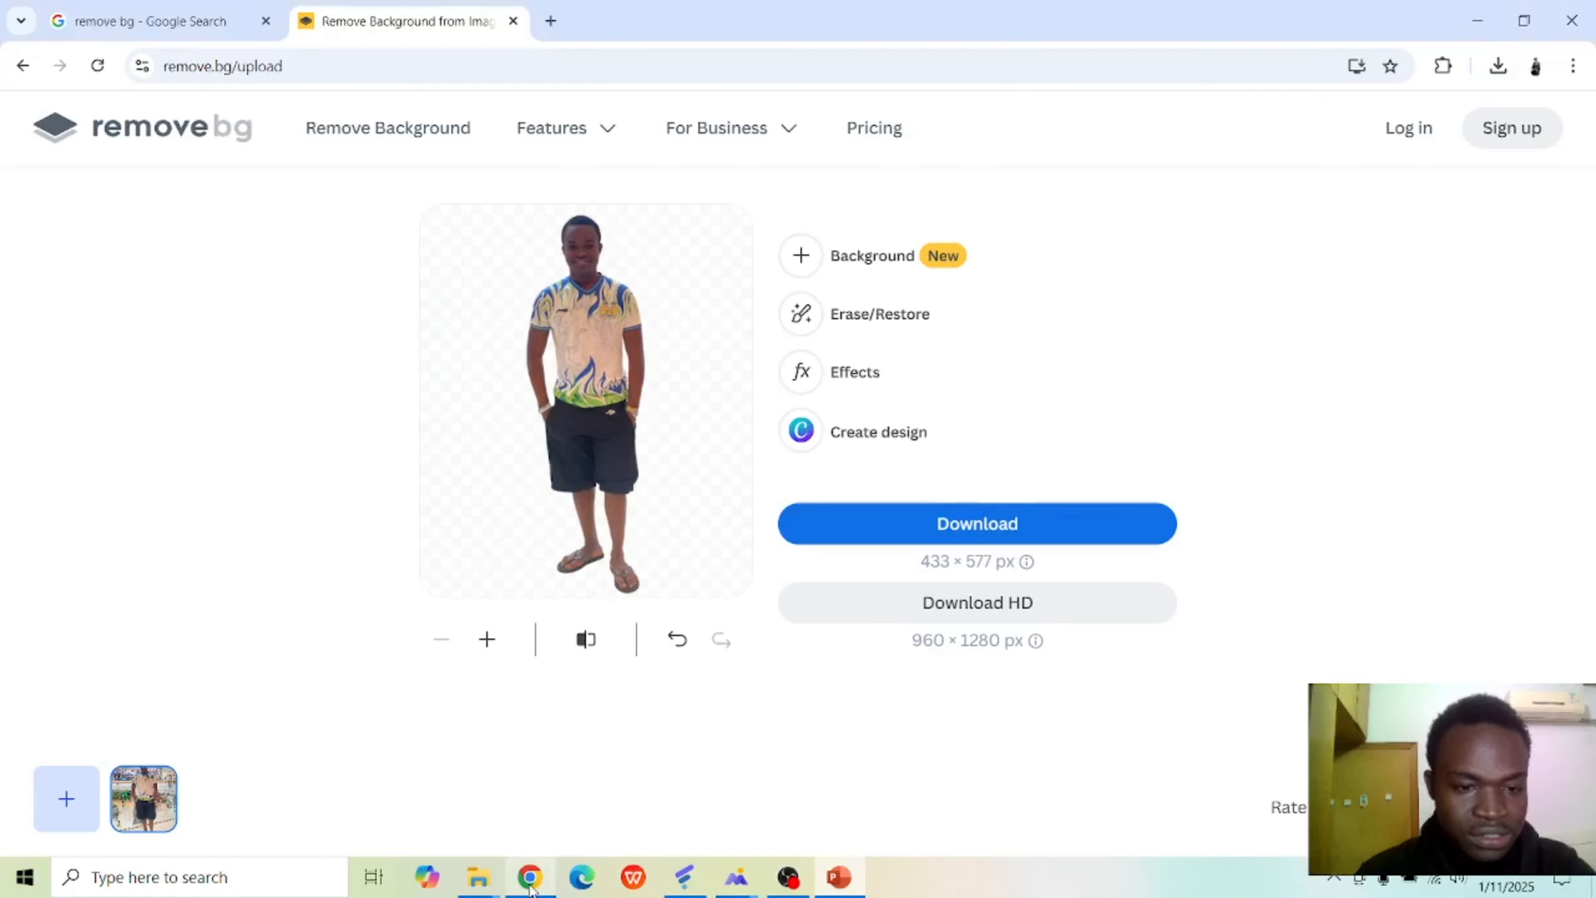
click(803, 258)
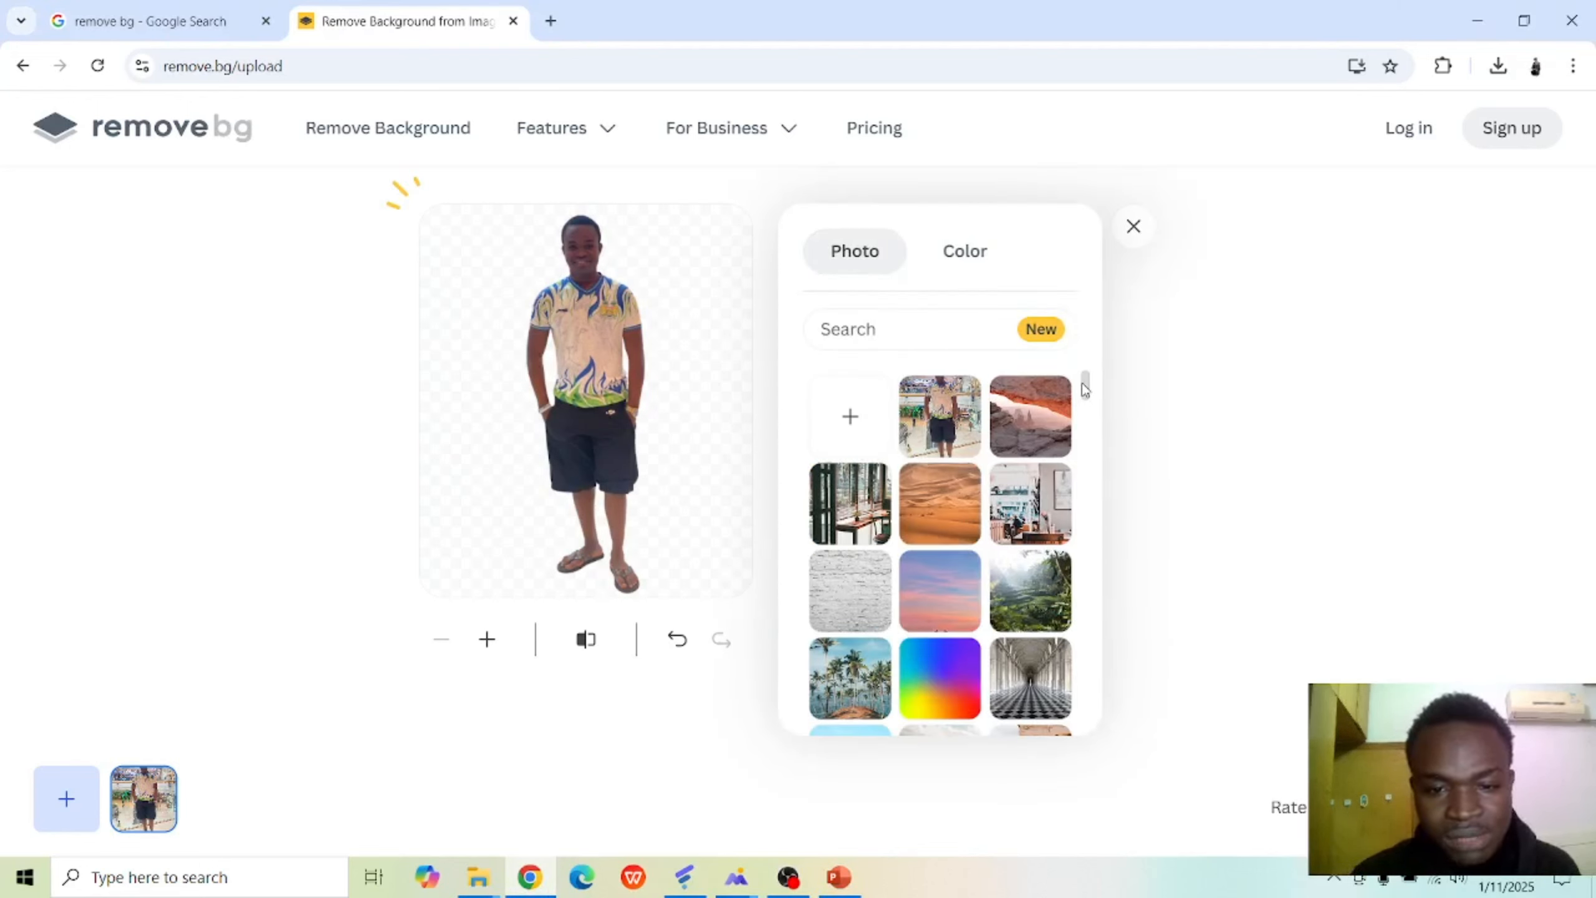
drag(1086, 390, 1116, 528)
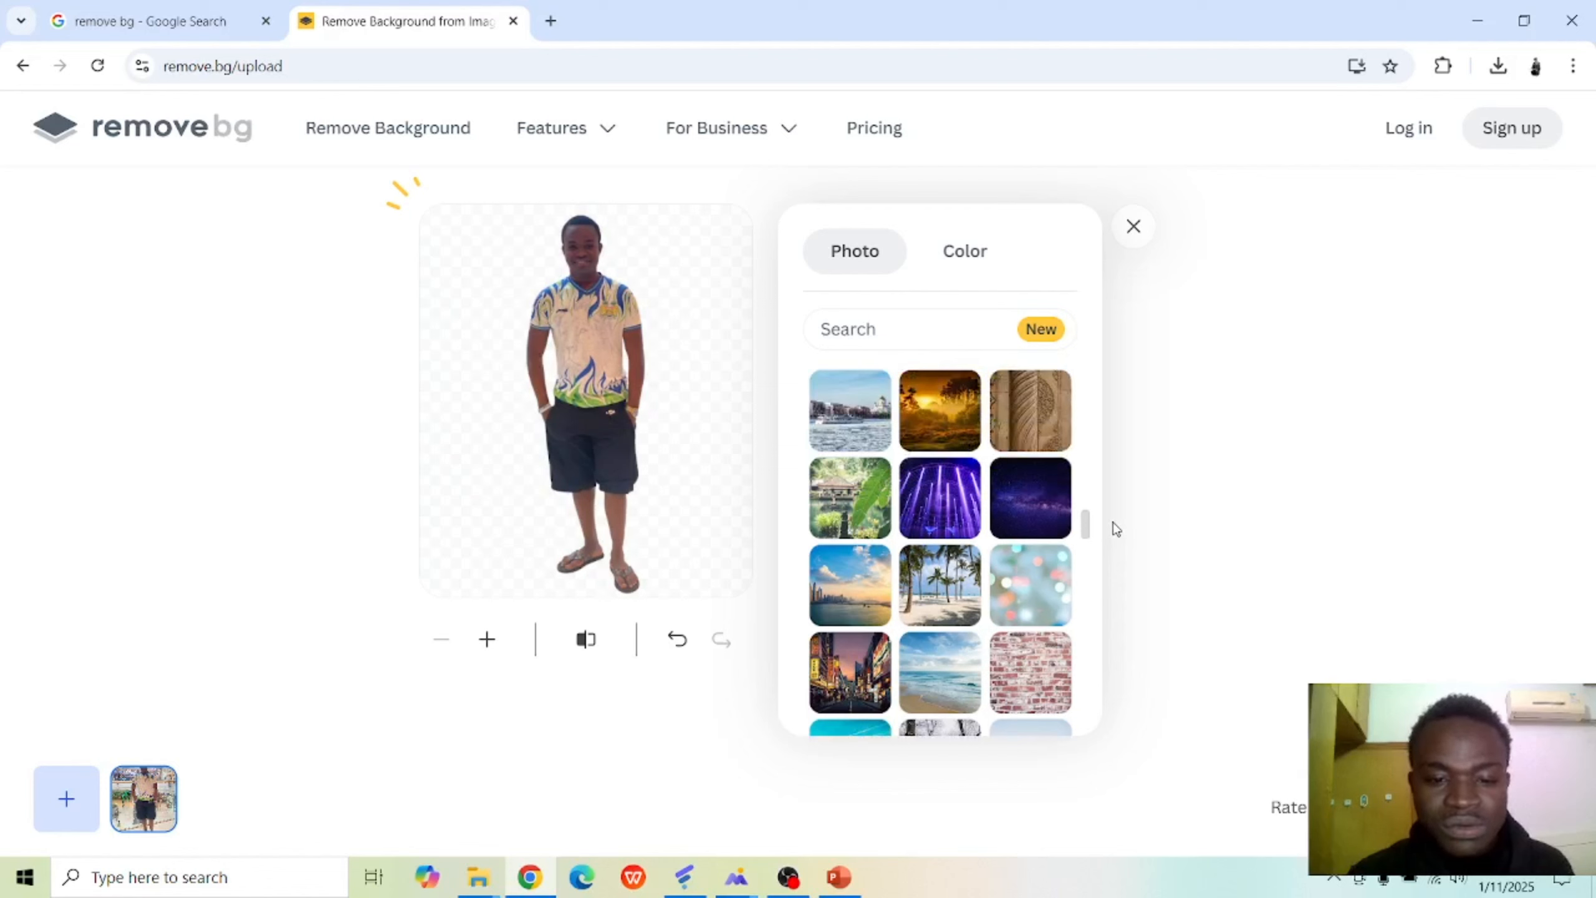
click(958, 607)
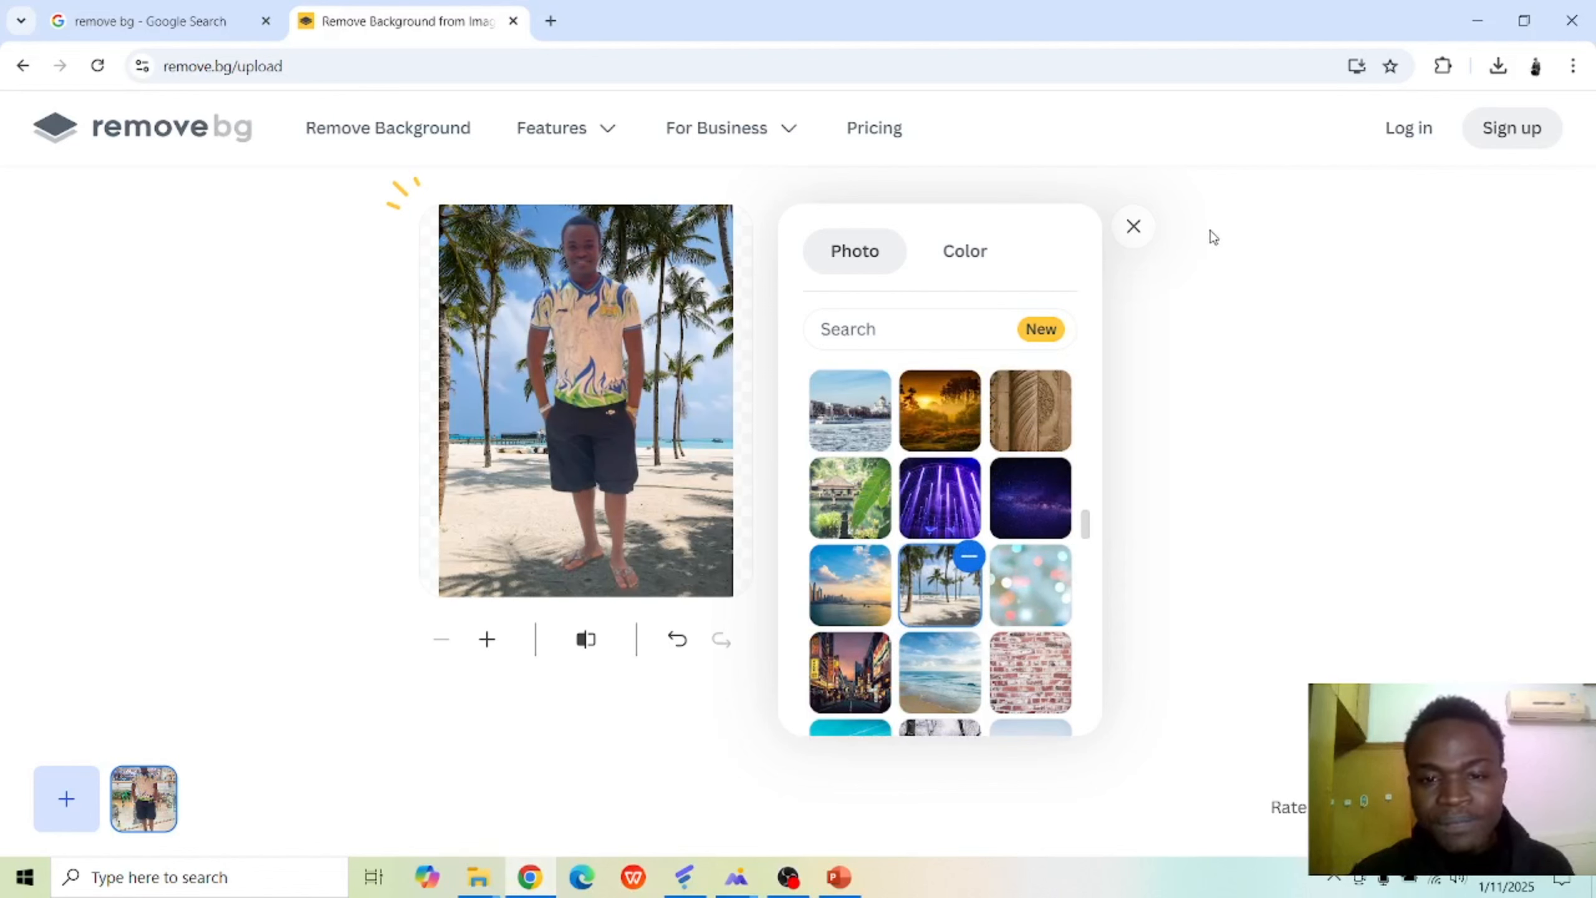
click(1133, 228)
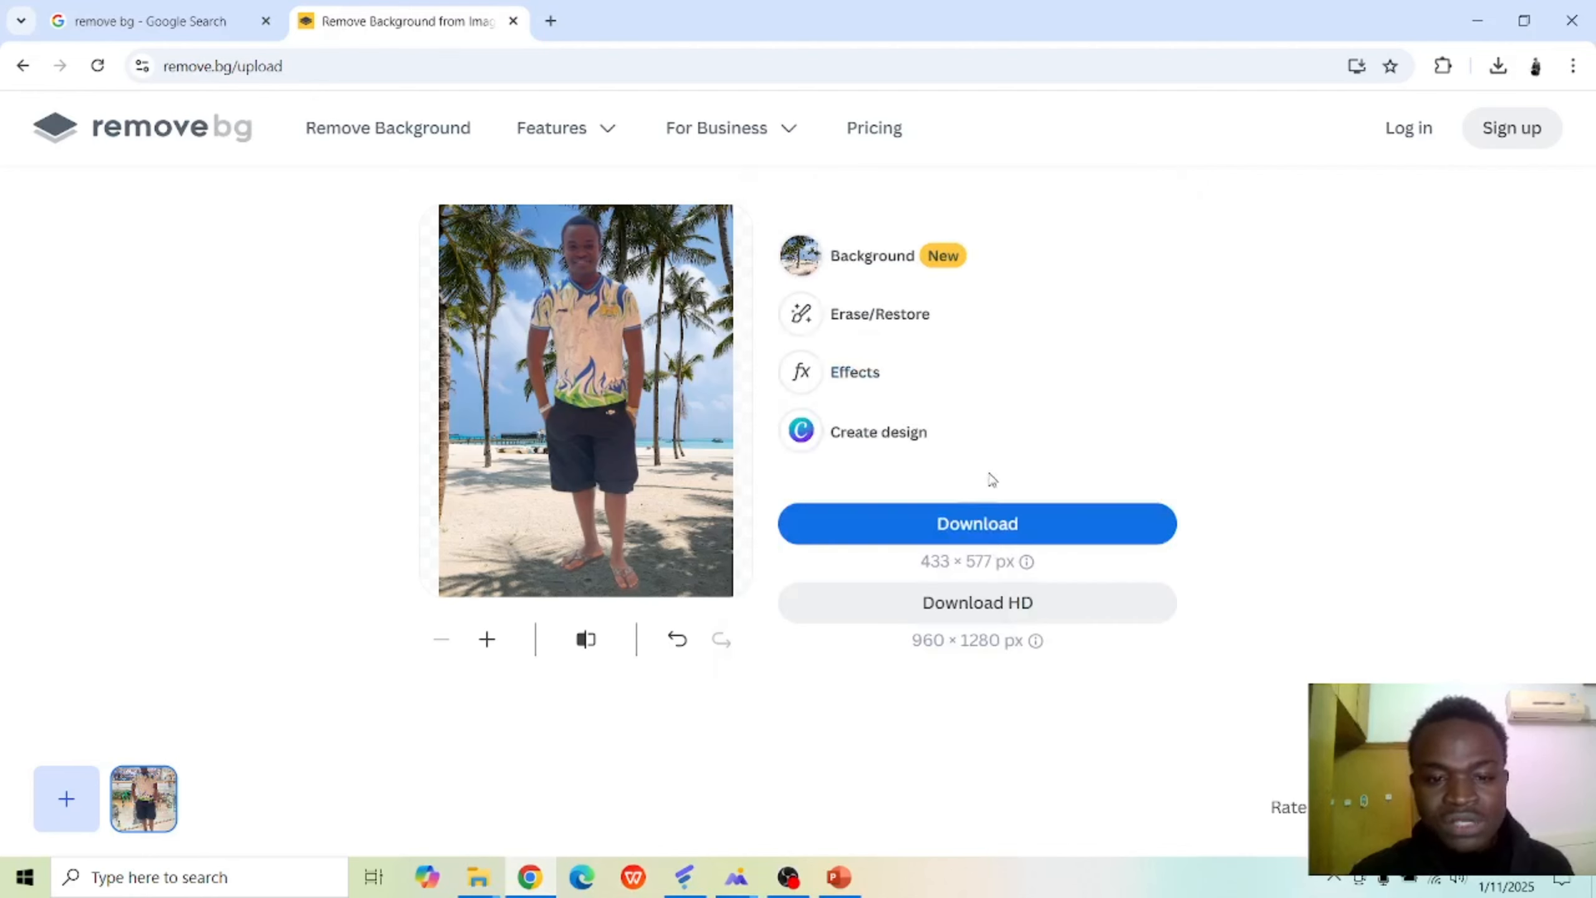
Download the beach-background version at 433 × 577 px and open the downloaded PNG.
click(942, 541)
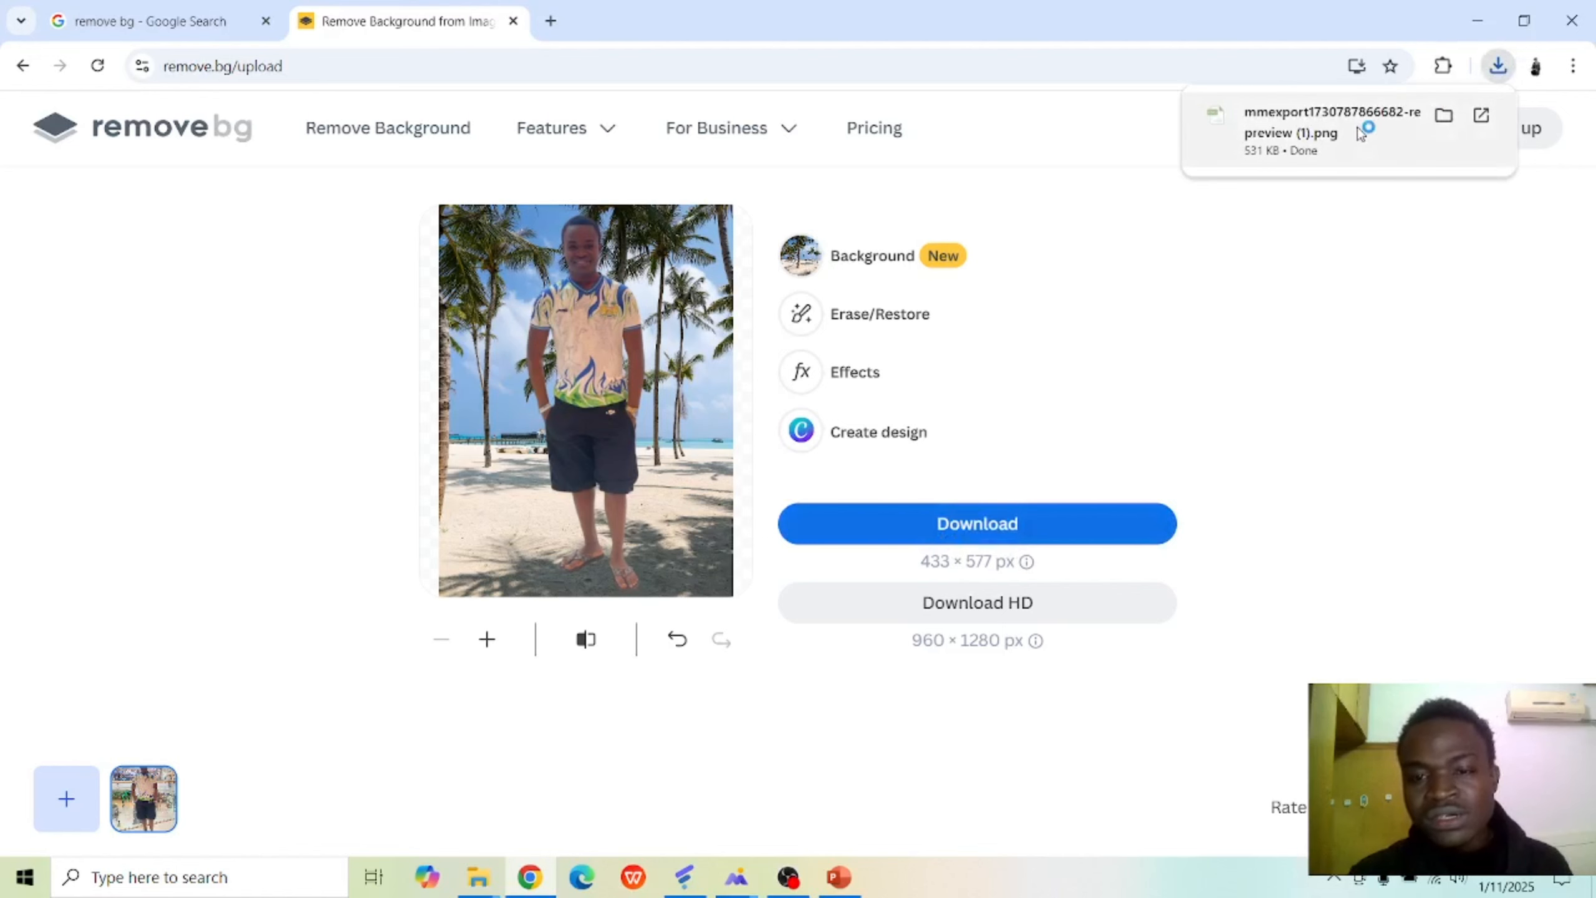
click(1360, 133)
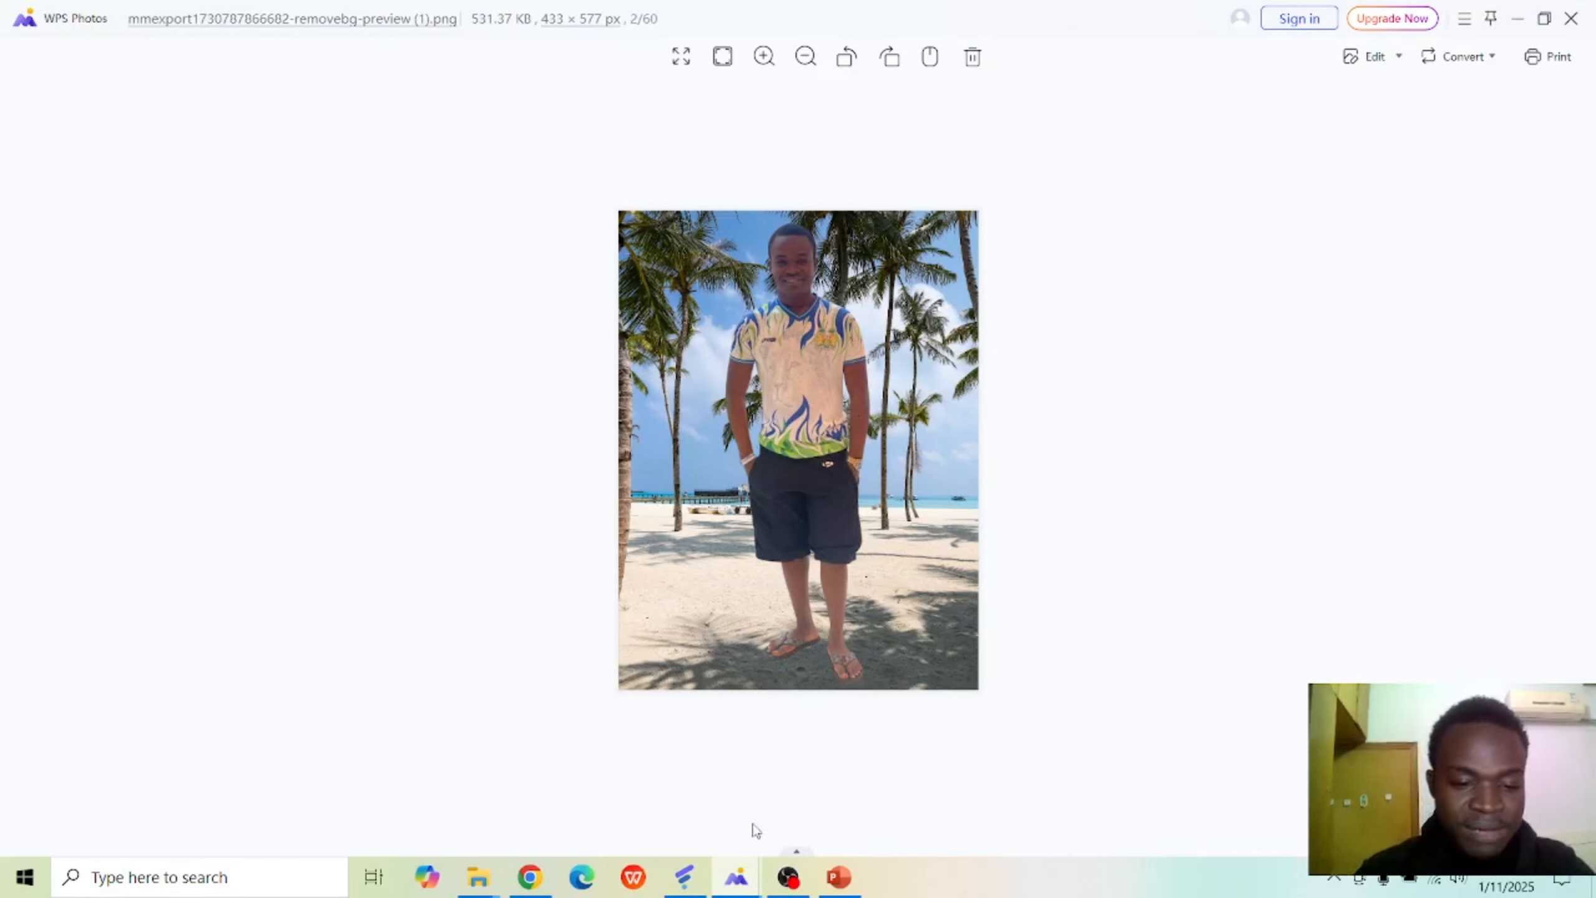
Switch back to PowerPoint and start inserting a picture from this device on slide 2.
click(843, 884)
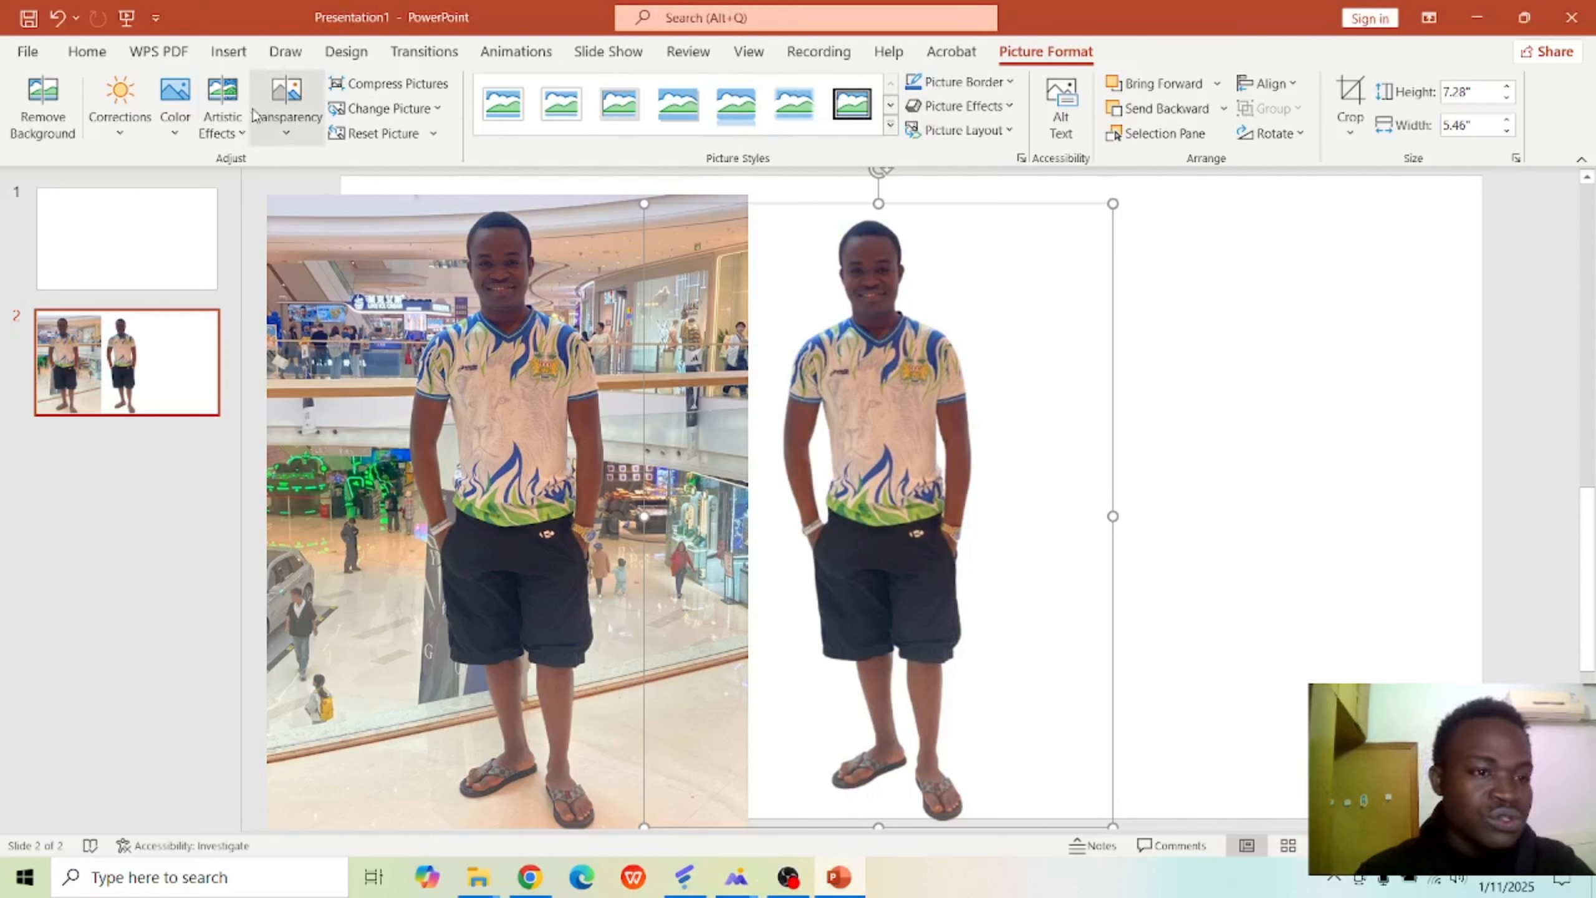
click(244, 54)
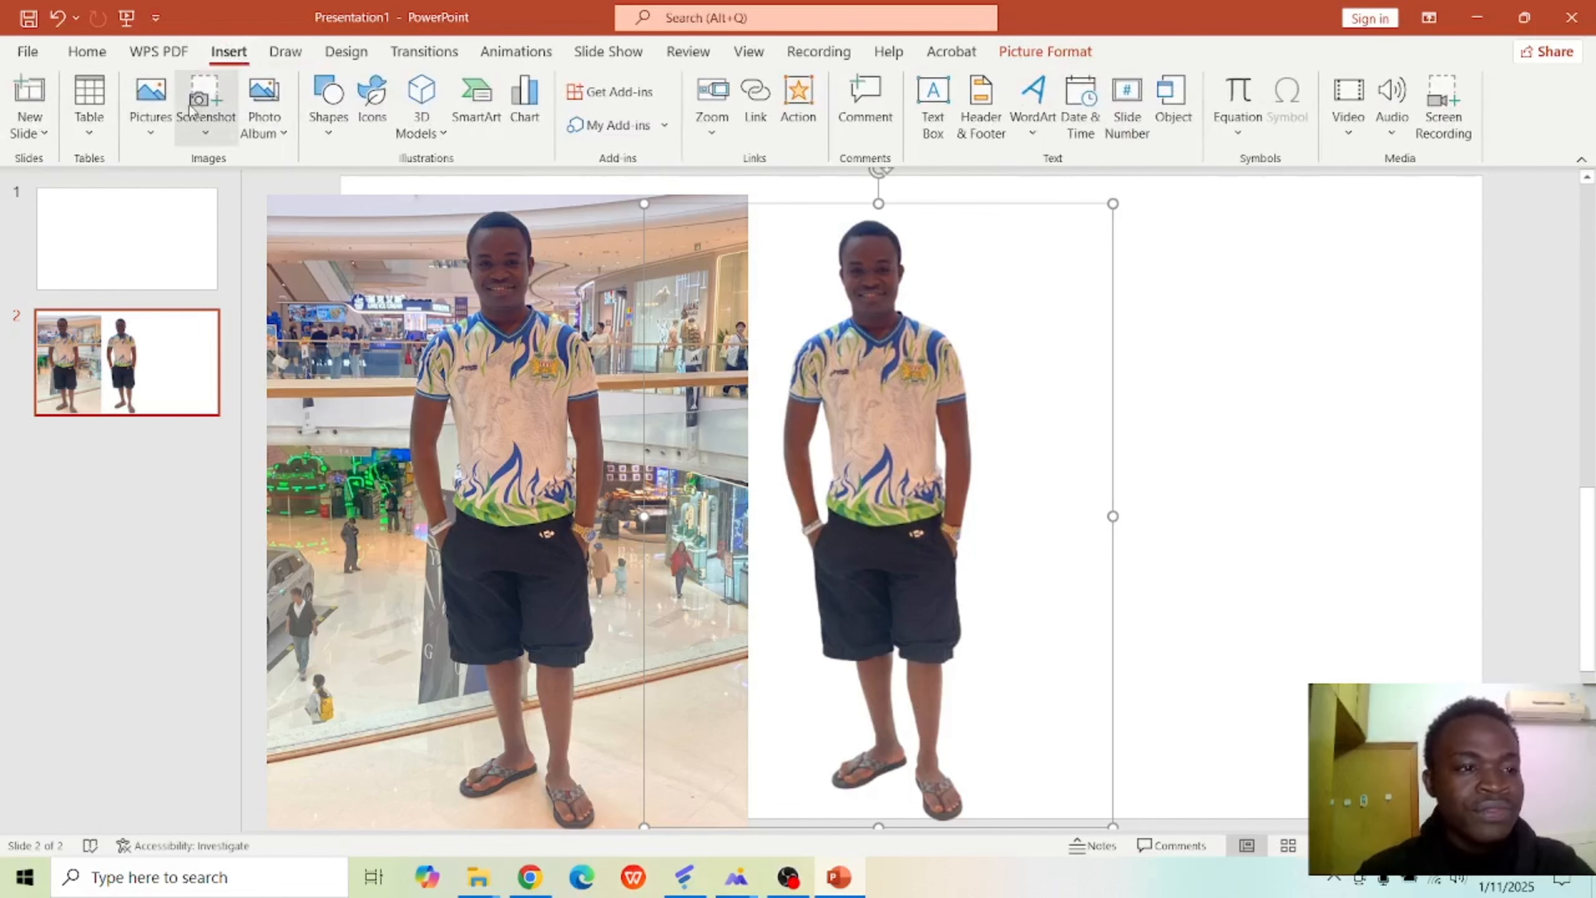
click(158, 95)
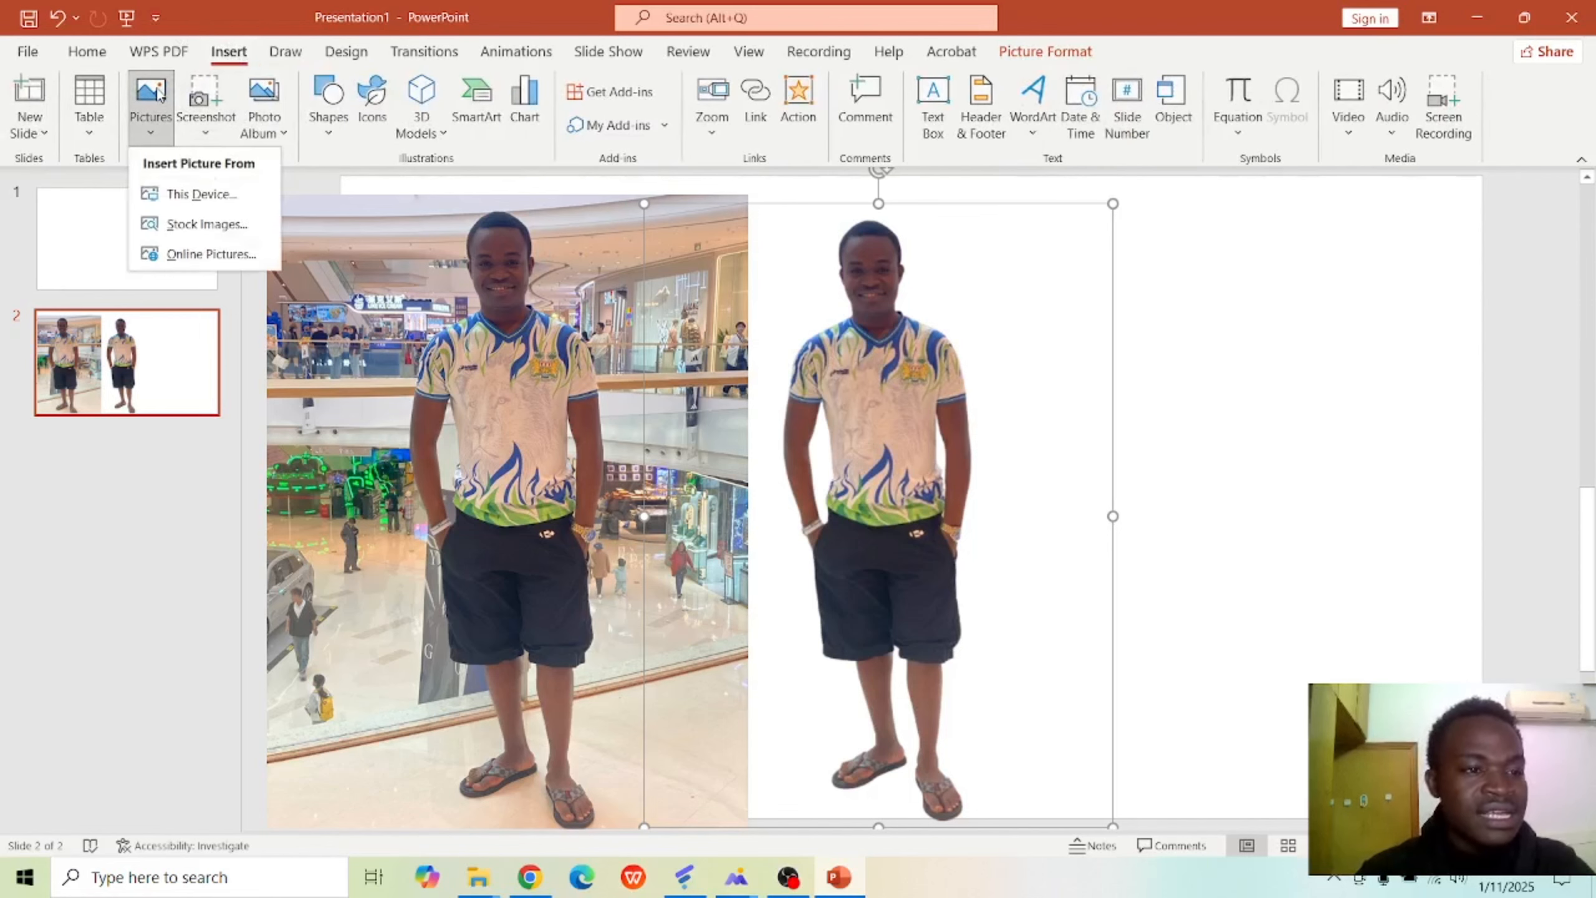
click(202, 194)
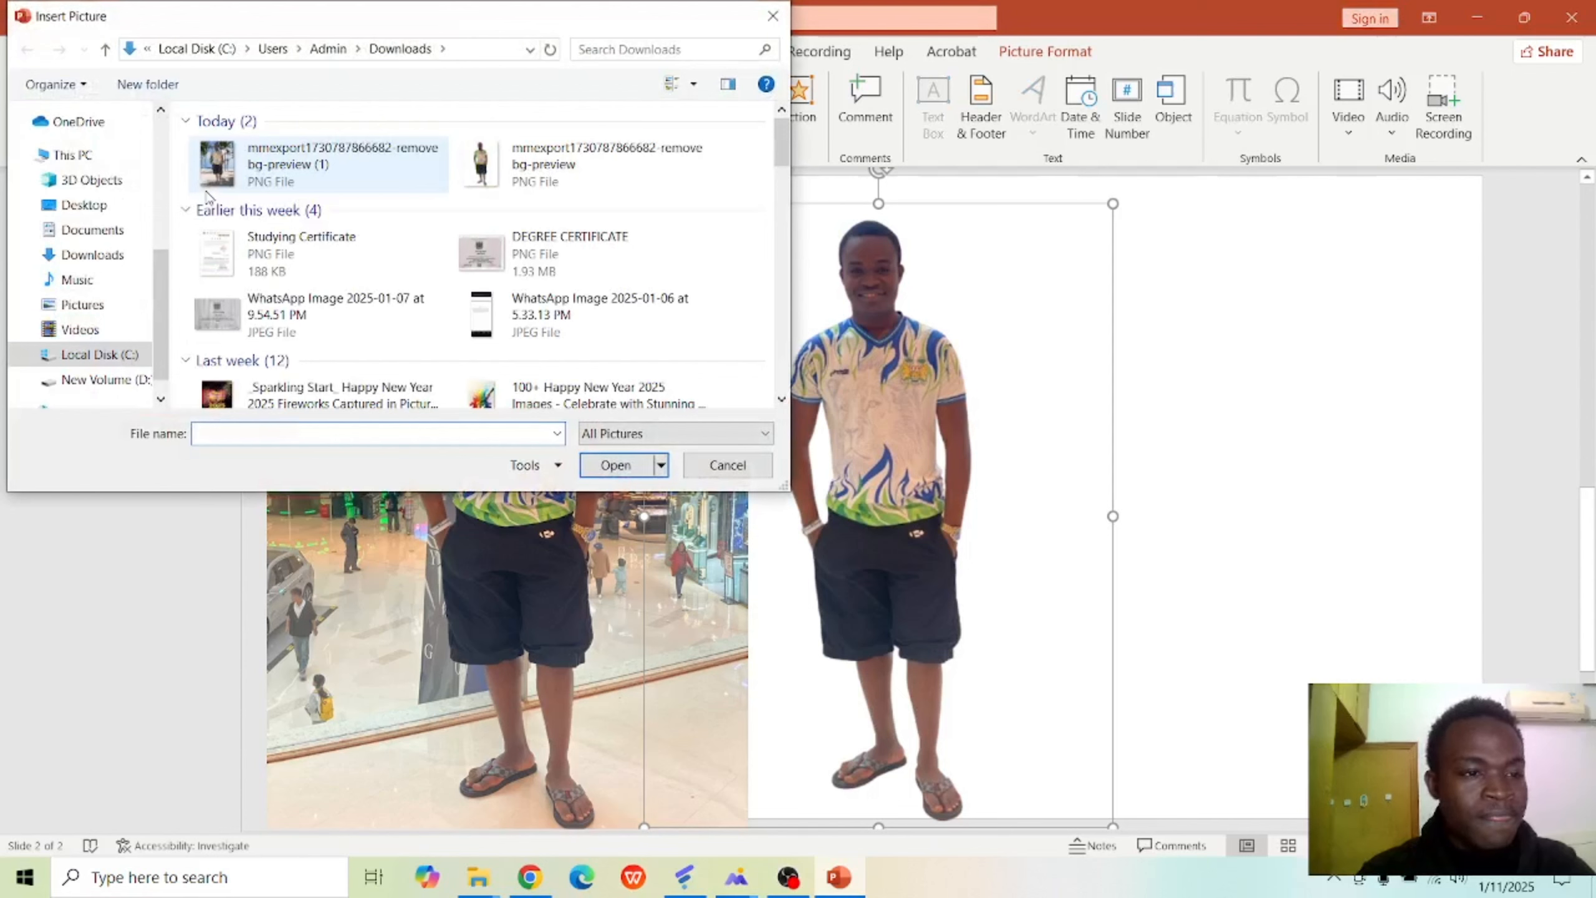